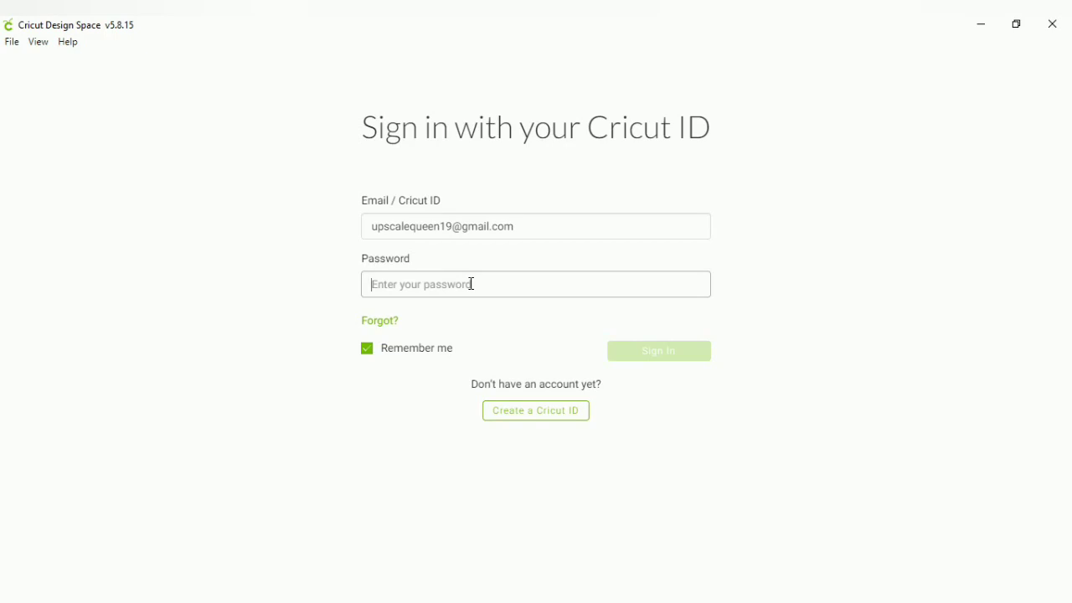
Enter the account password and sign in to reach the Home page
left_click(471, 283)
type("•")
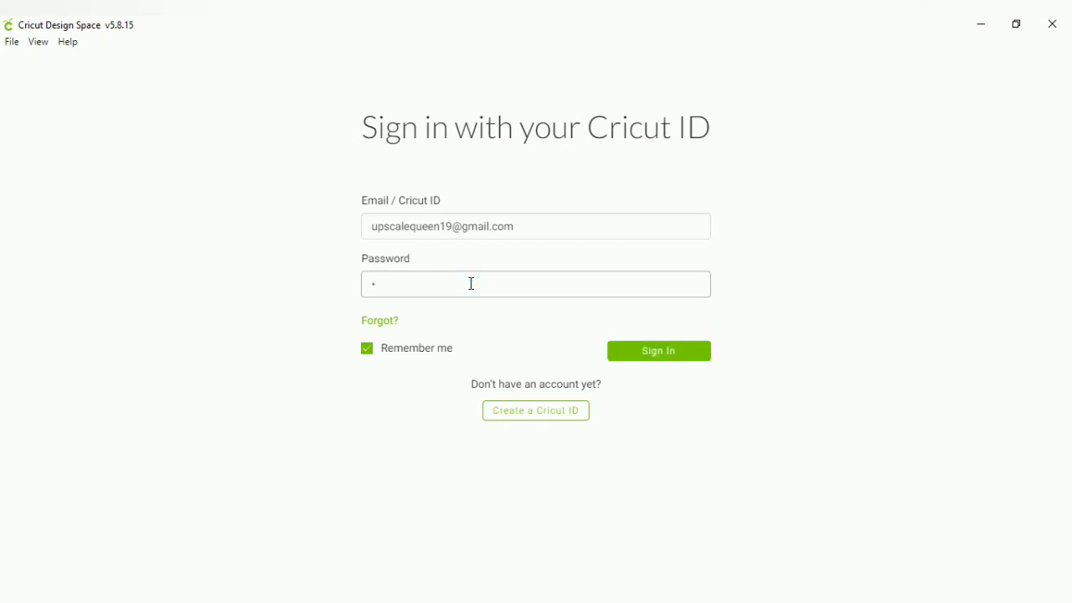
type("••••••••")
left_click(634, 351)
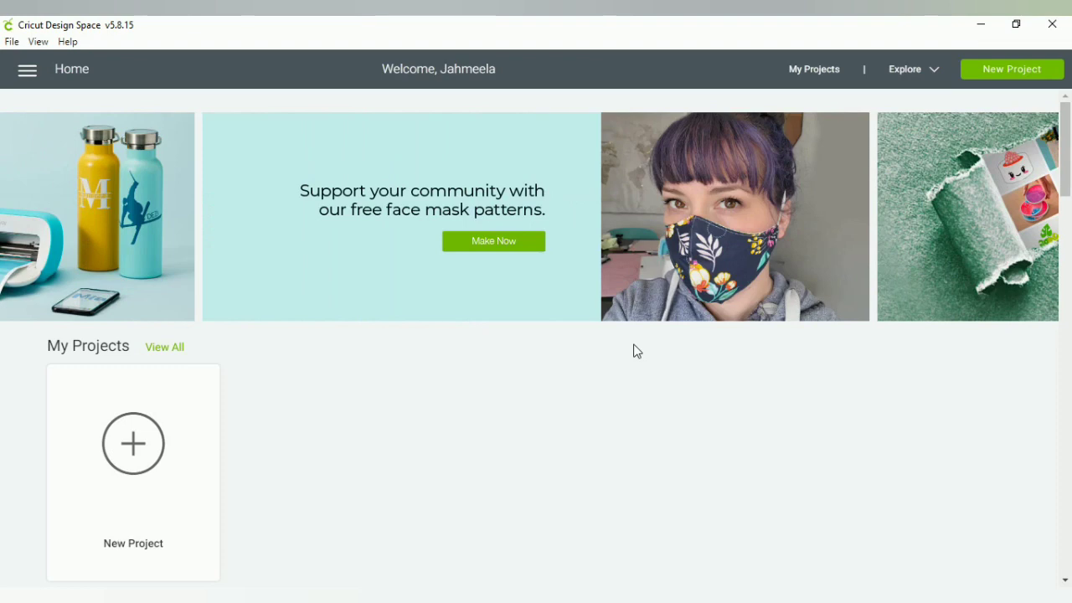
mouse_move(421, 195)
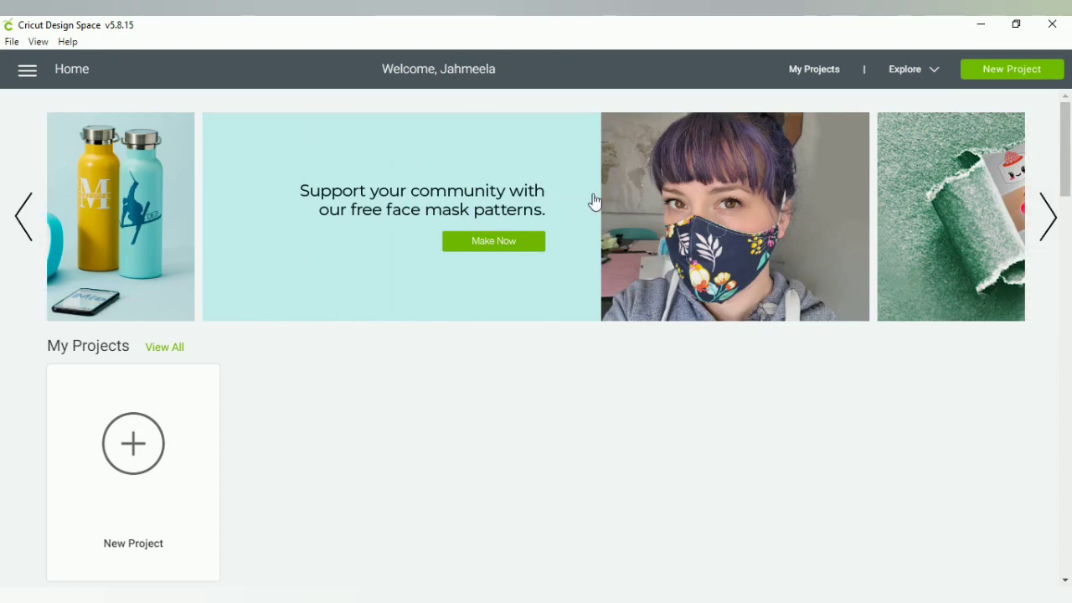
left_click(1048, 216)
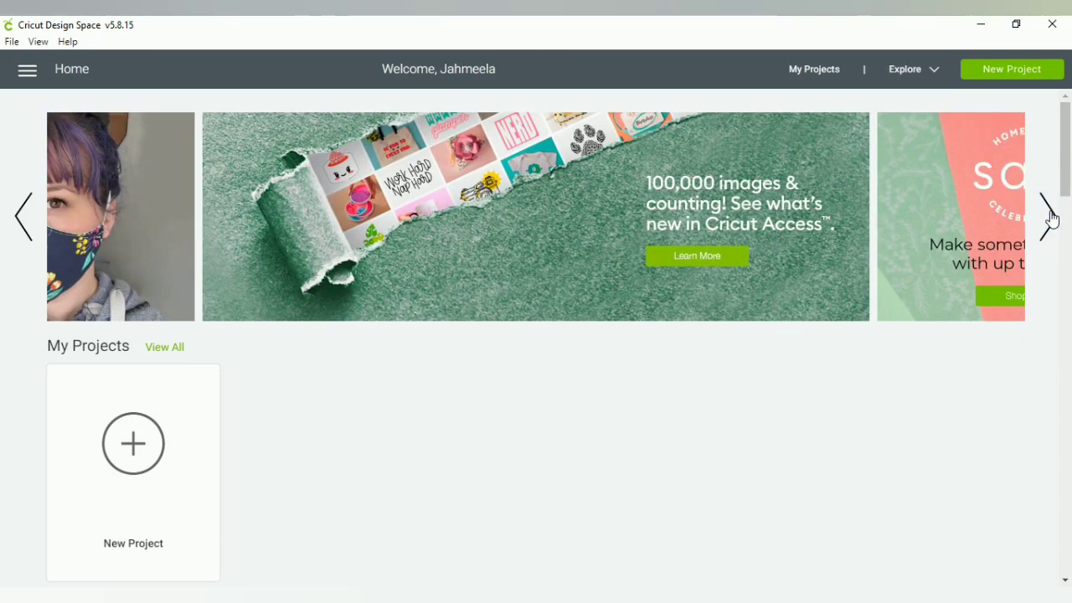
left_click(1050, 218)
left_click(1050, 216)
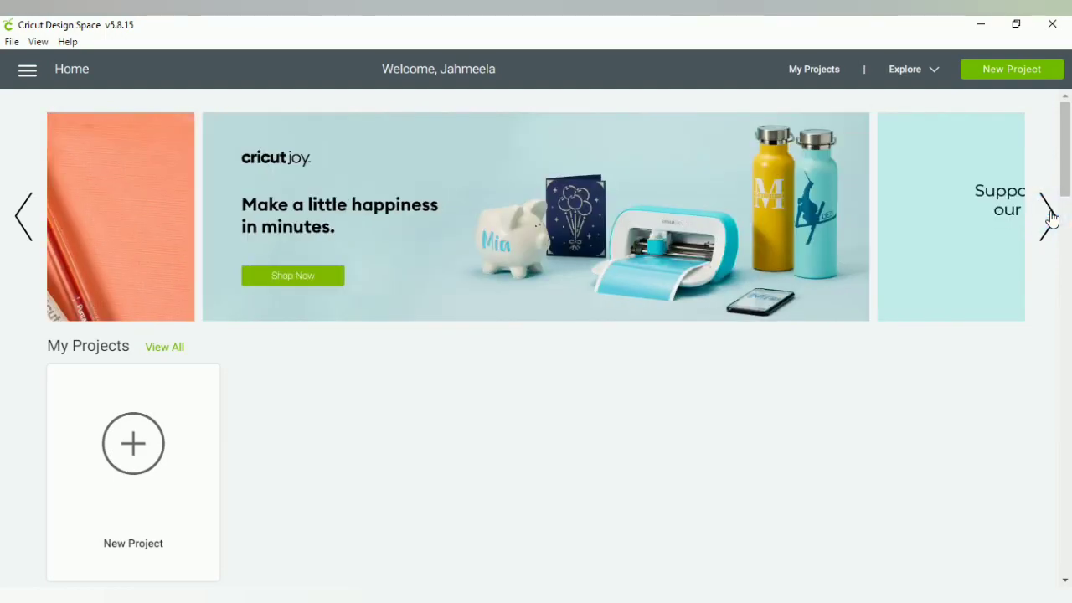
left_click(1050, 216)
left_click(1050, 216)
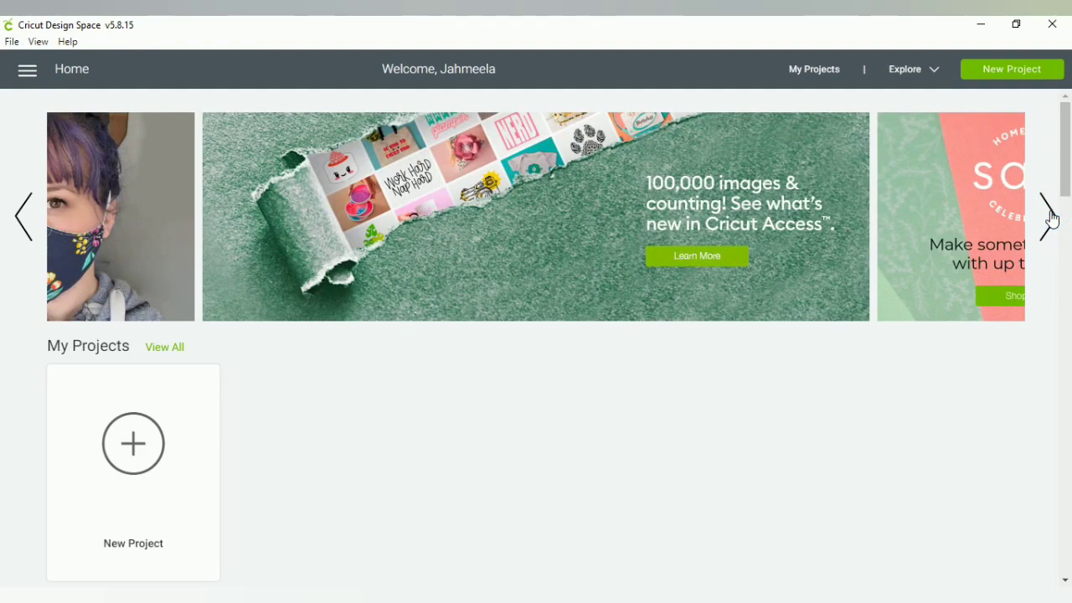
left_click(1050, 216)
left_click(1050, 218)
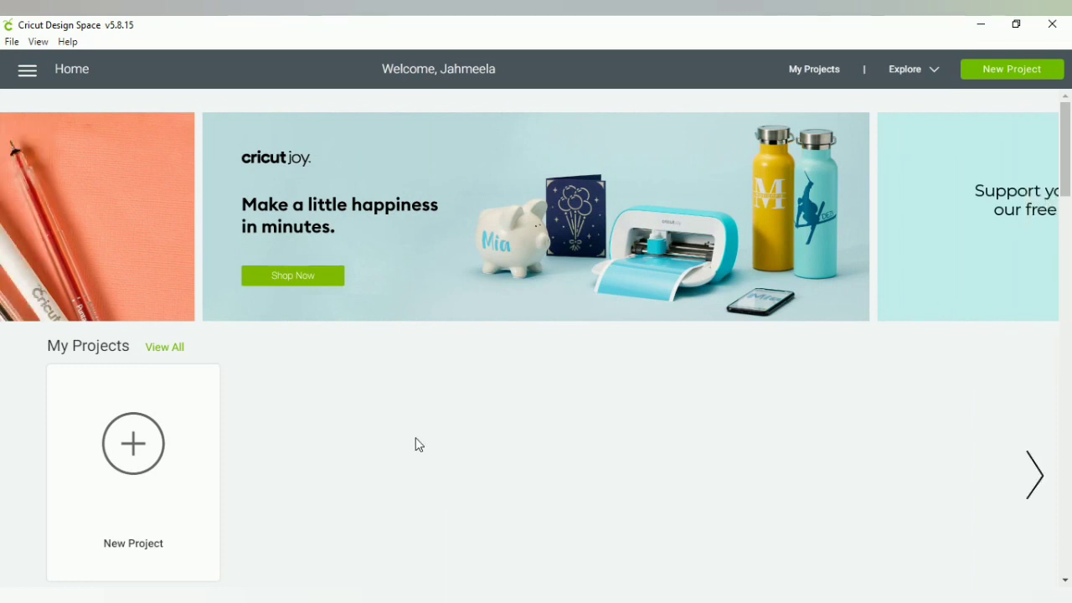
scroll(419, 445, "down", 2)
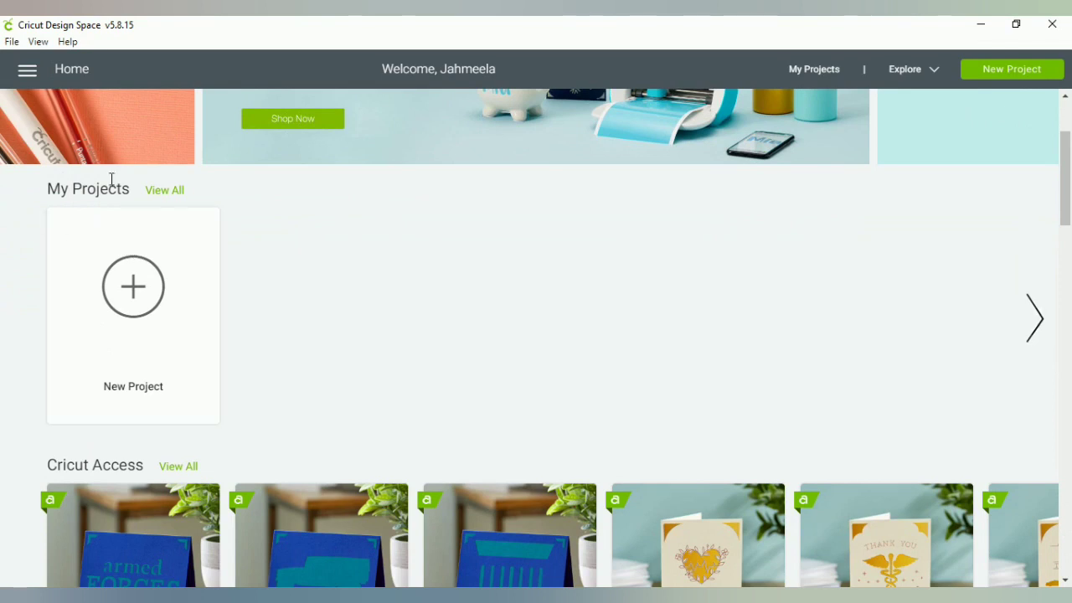
scroll(624, 339, "down", 1)
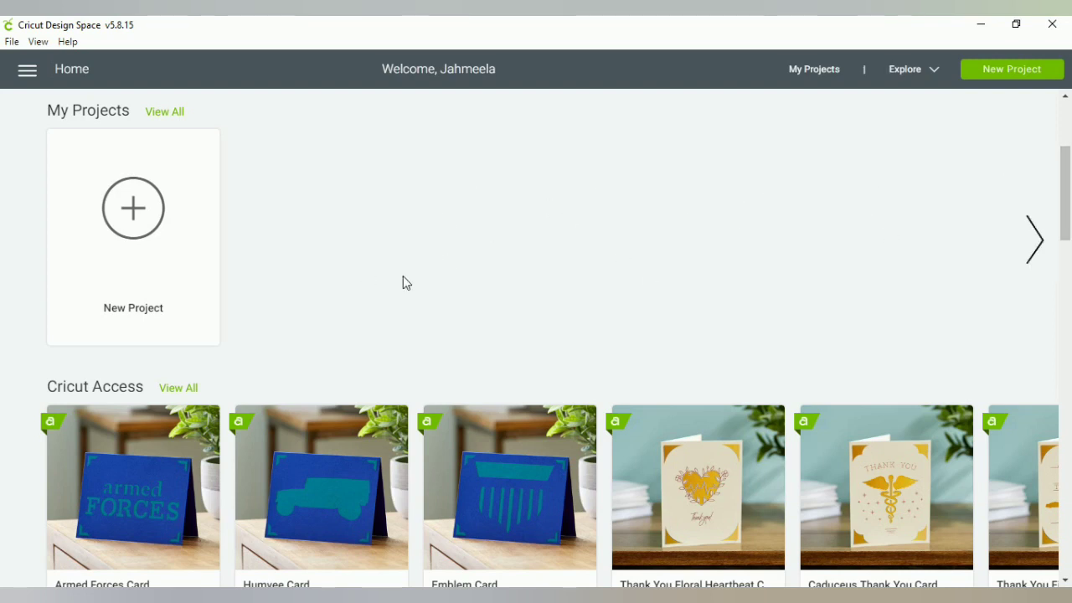
scroll(607, 294, "down", 2)
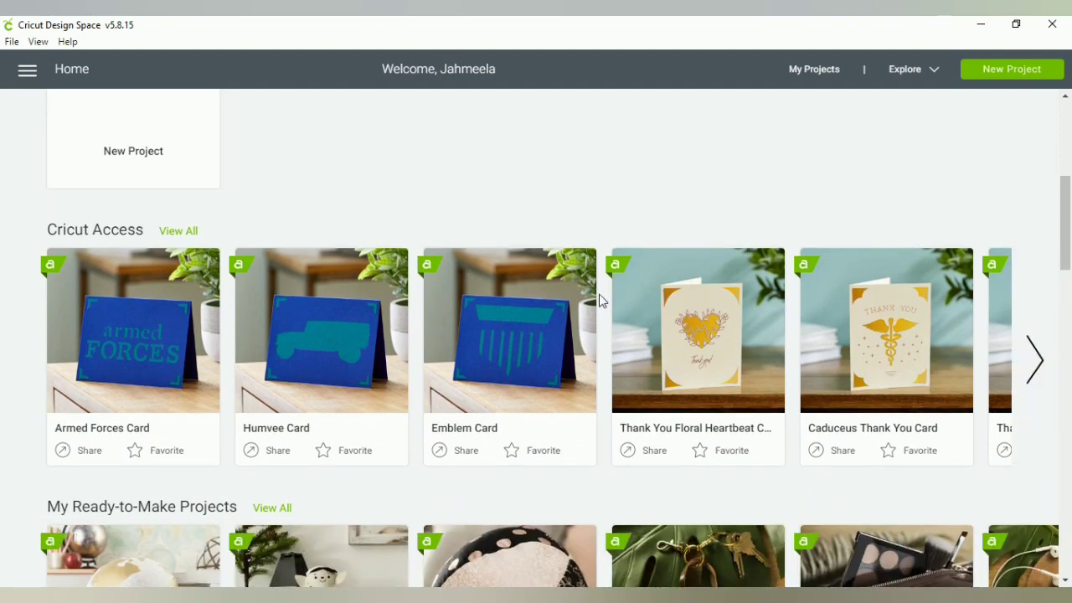
scroll(495, 310, "down", 1)
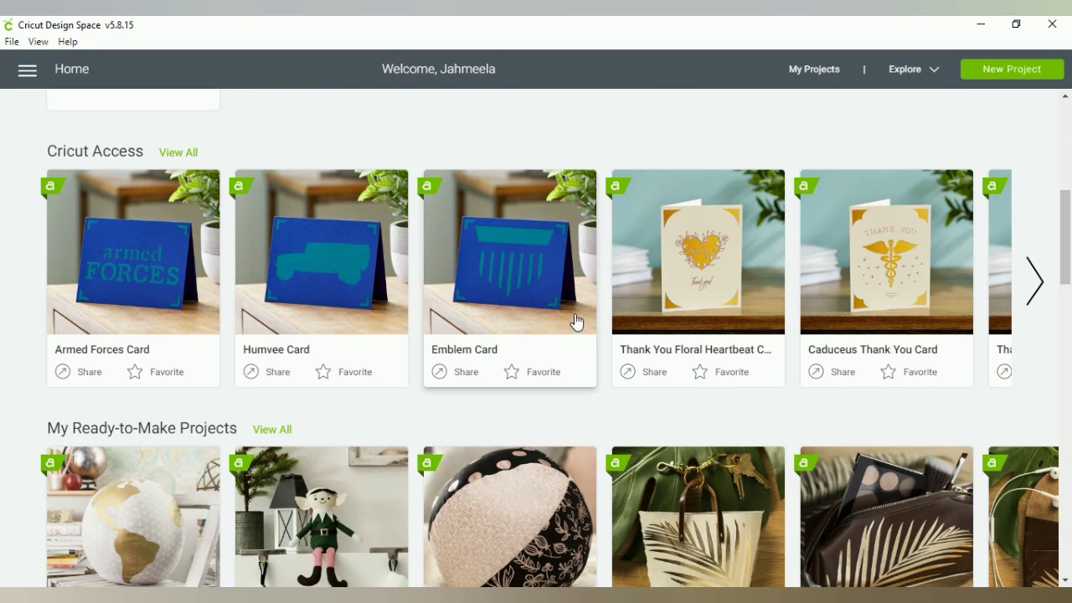
scroll(575, 320, "down", 6)
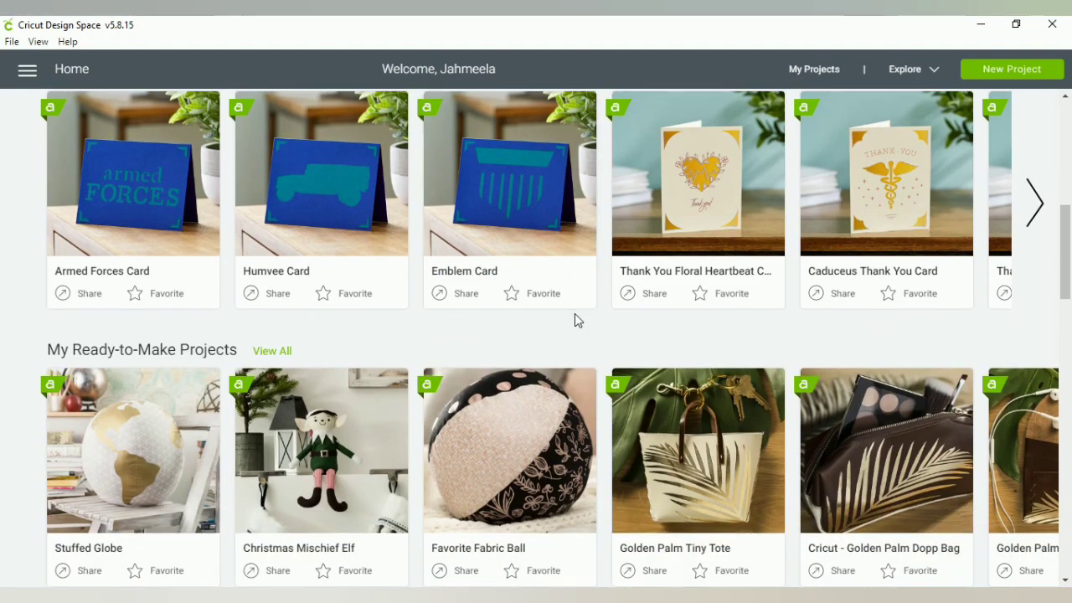
scroll(575, 320, "down", 6)
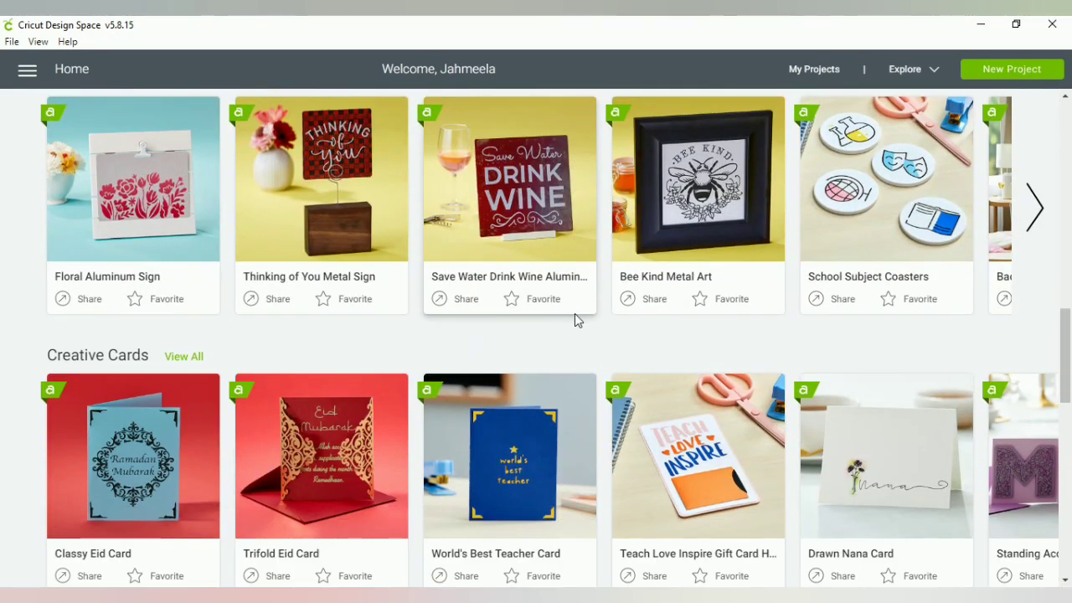
scroll(574, 318, "down", 4)
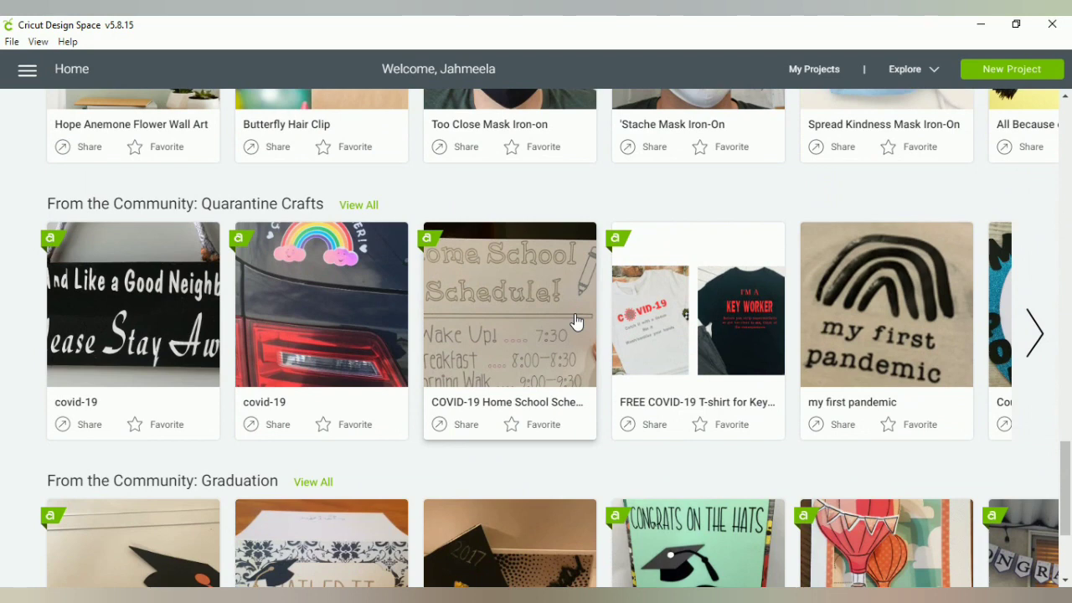
scroll(575, 320, "down", 3)
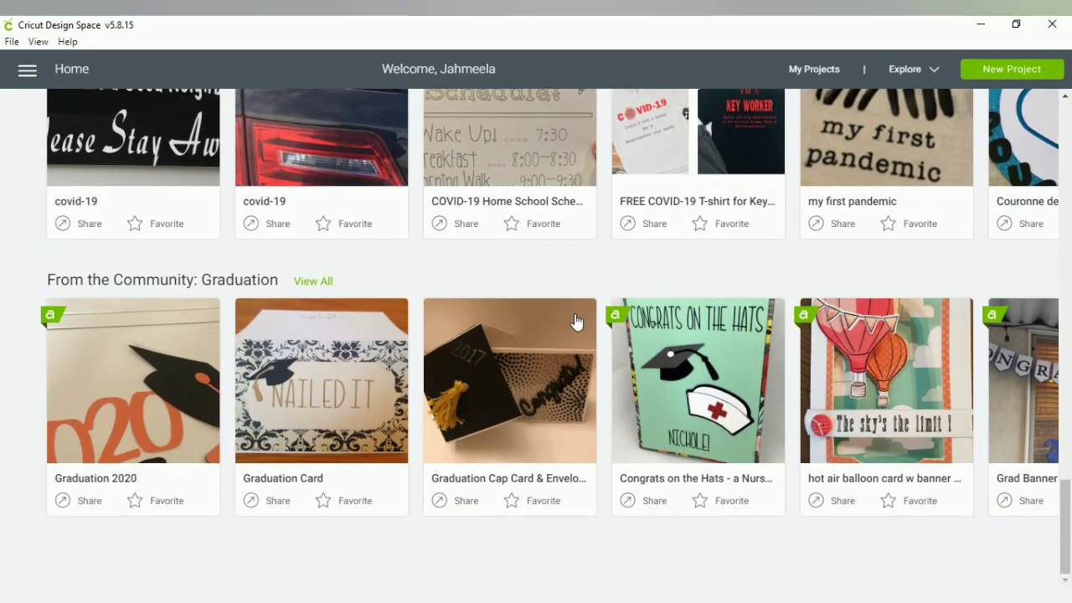
mouse_move(320, 373)
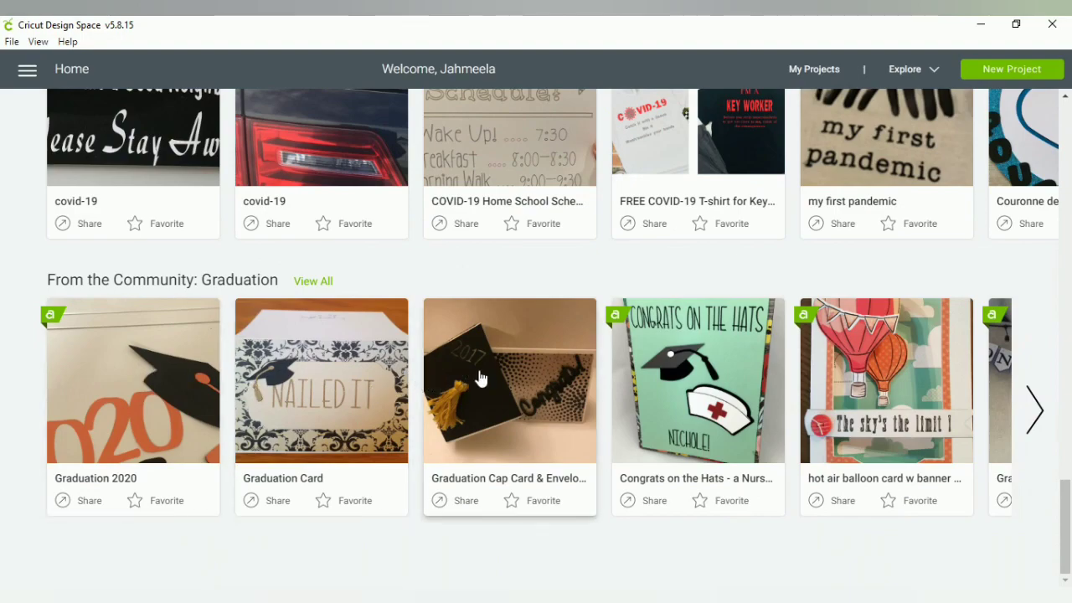
scroll(481, 377, "up", 10)
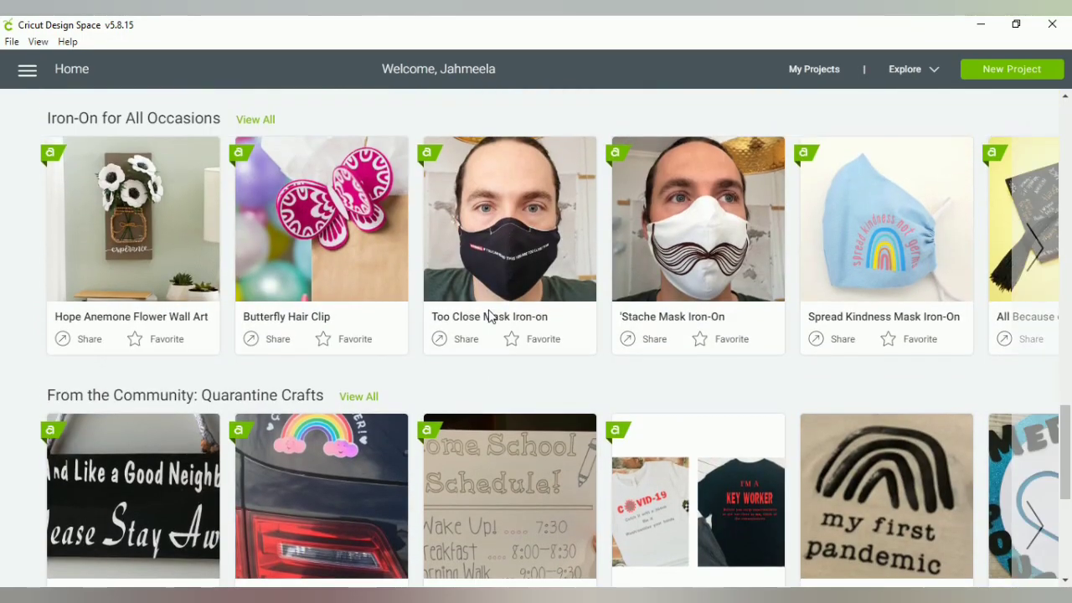
scroll(486, 313, "up", 12)
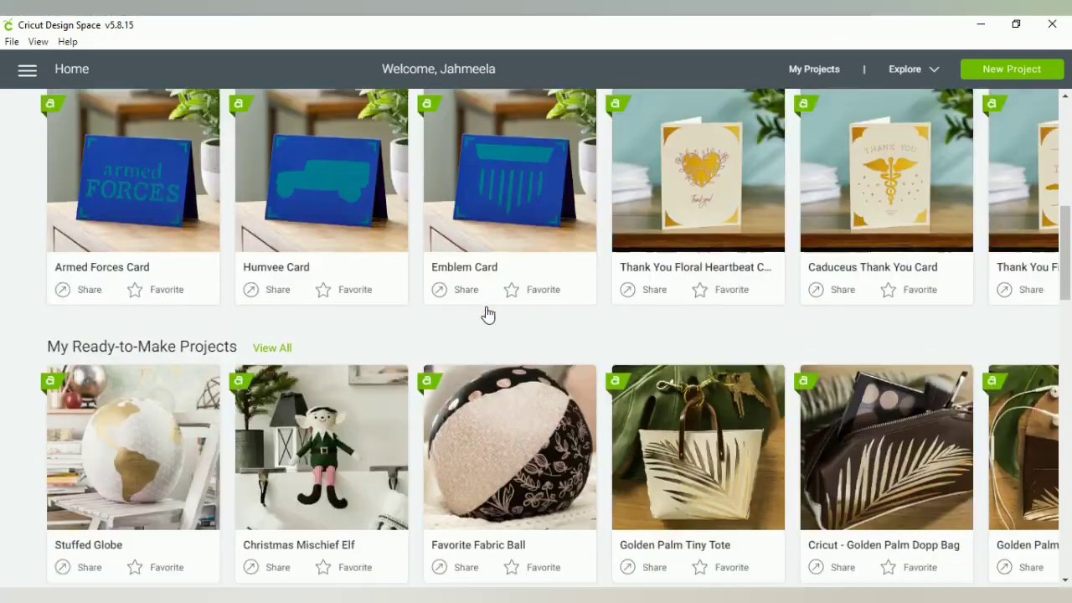
scroll(486, 313, "up", 4)
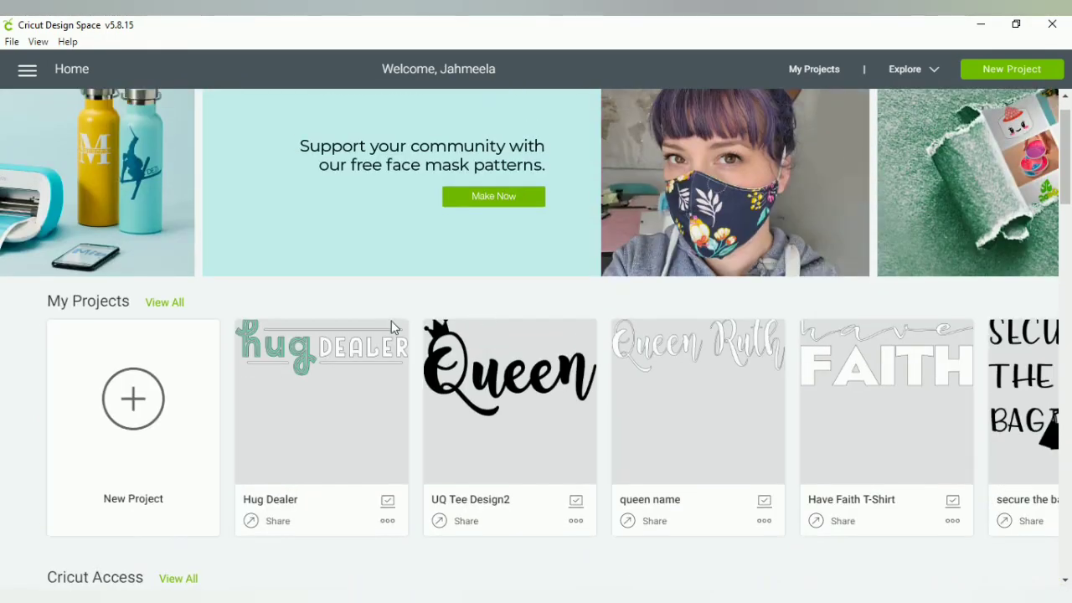
Create a new blank Untitled project and show its canvas Templates gallery
left_click(130, 412)
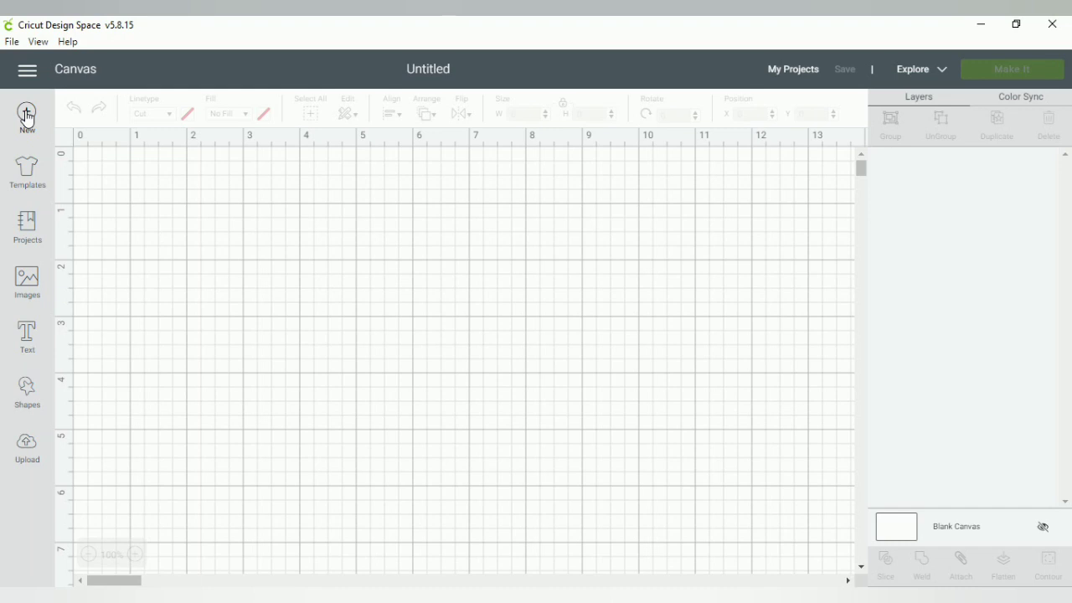
left_click(28, 173)
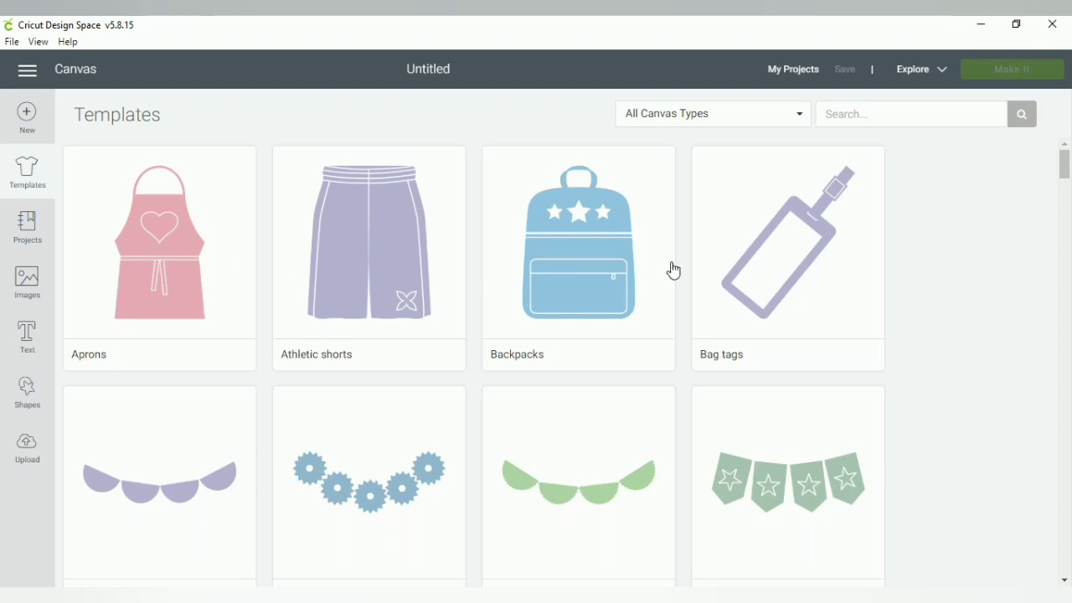
Browse the canvas templates and check the canvas type categories, staying on All Canvas Types
scroll(718, 293, "down", 3)
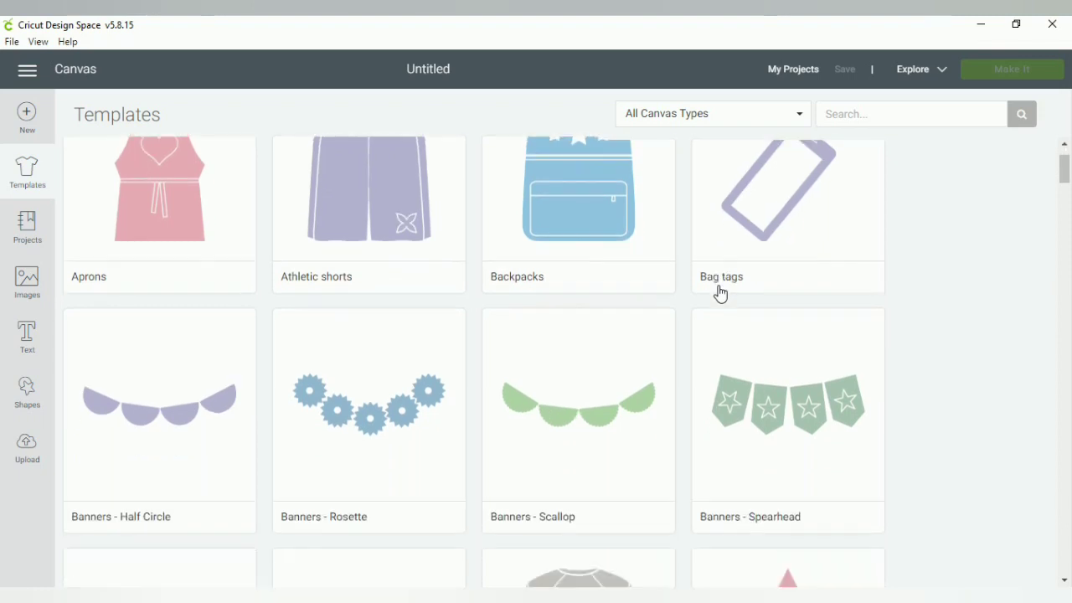
scroll(721, 293, "down", 8)
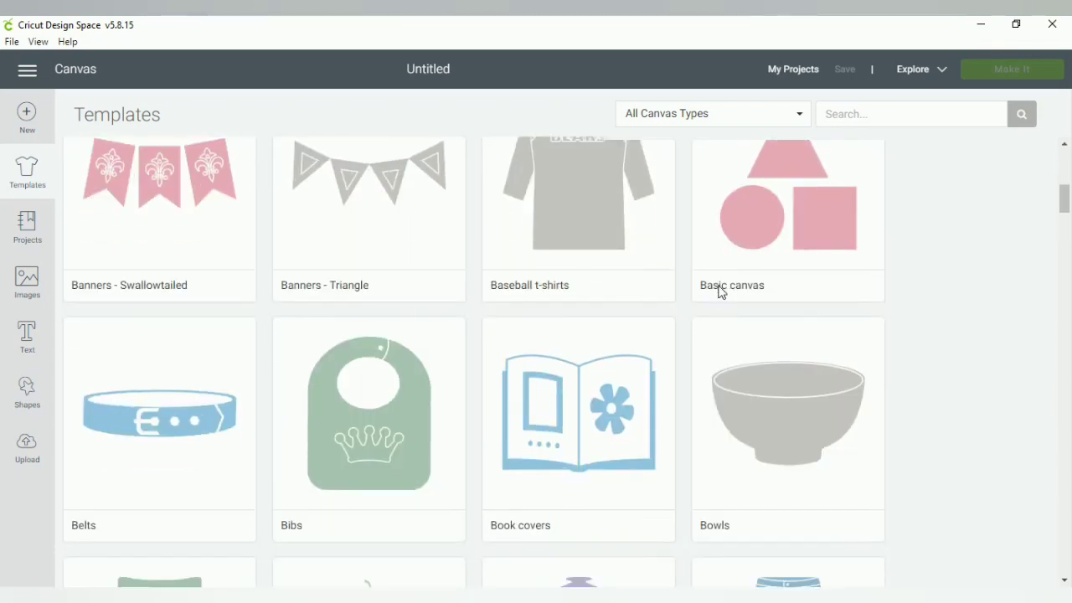
scroll(720, 293, "down", 7)
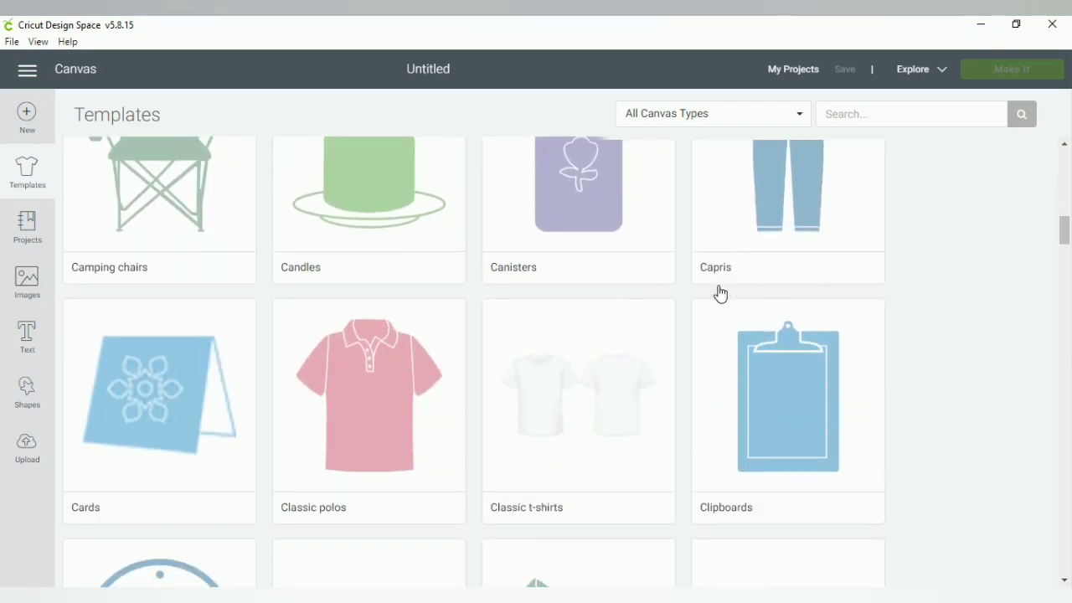
scroll(720, 293, "down", 2)
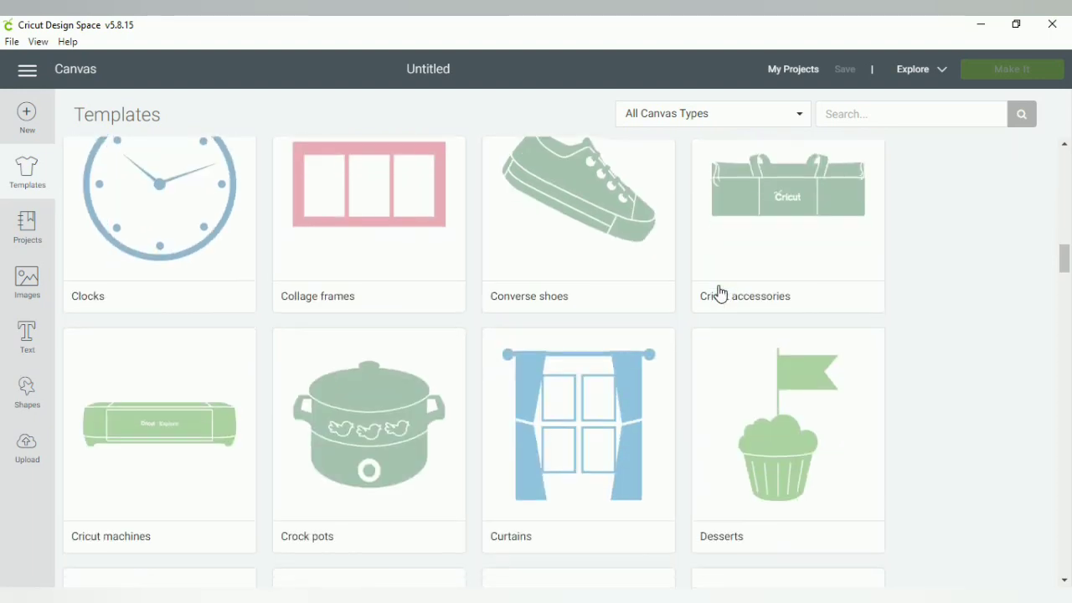
scroll(720, 293, "up", 12)
scroll(720, 293, "up", 9)
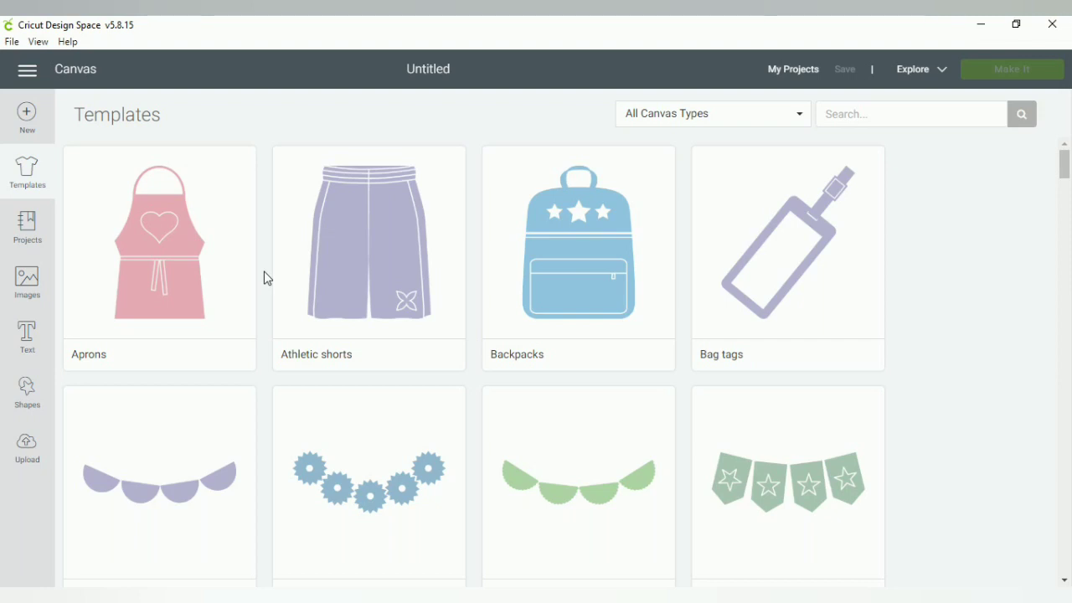
left_click(707, 115)
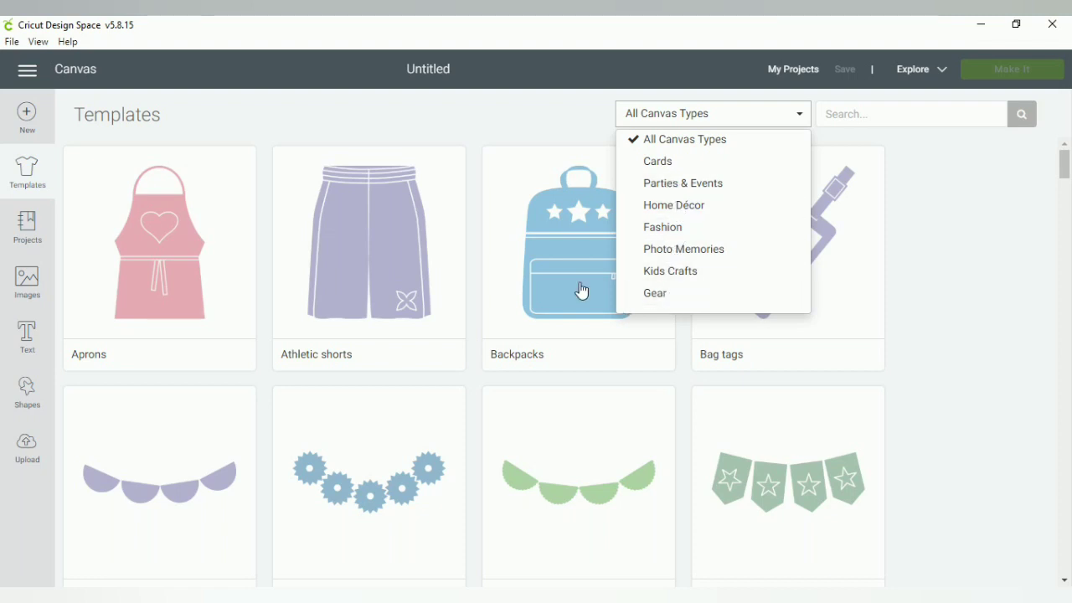
left_click(244, 127)
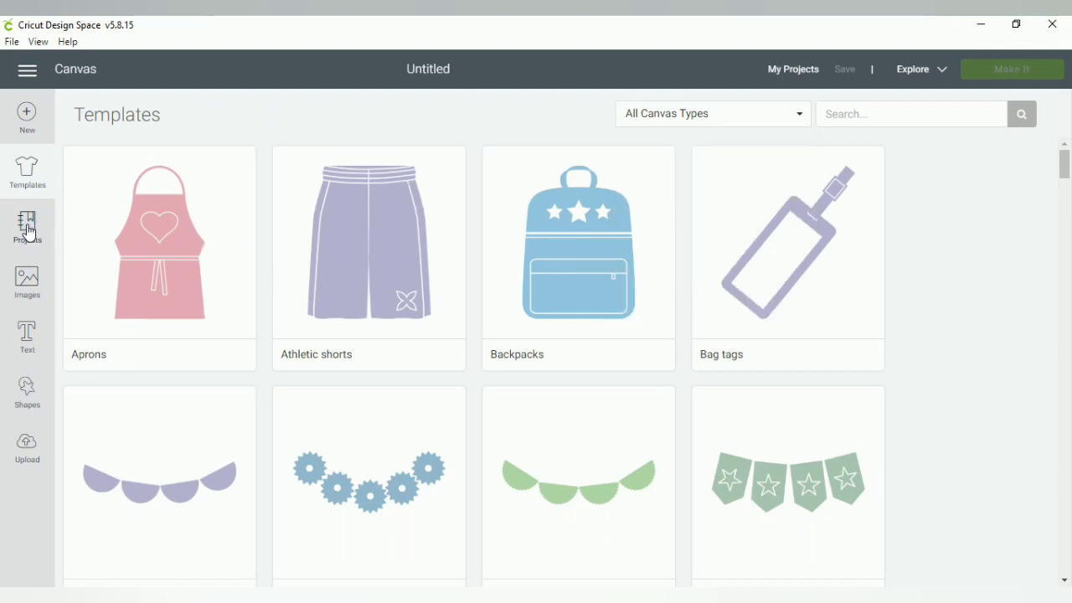
Open the Projects gallery and bring up the 'Stache Mask Iron-On project details
left_click(28, 231)
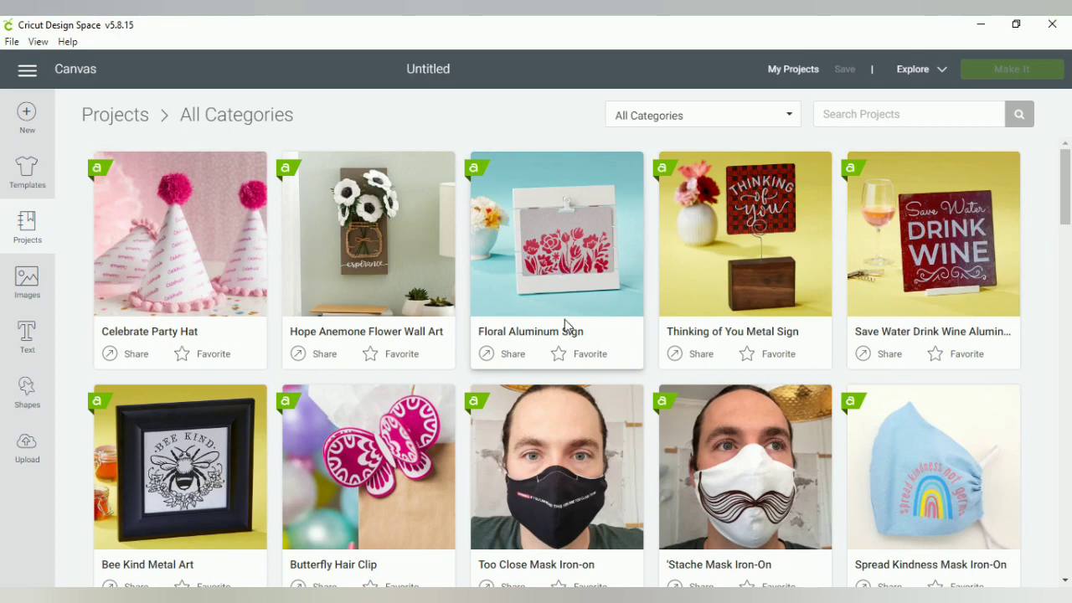
scroll(565, 323, "down", 2)
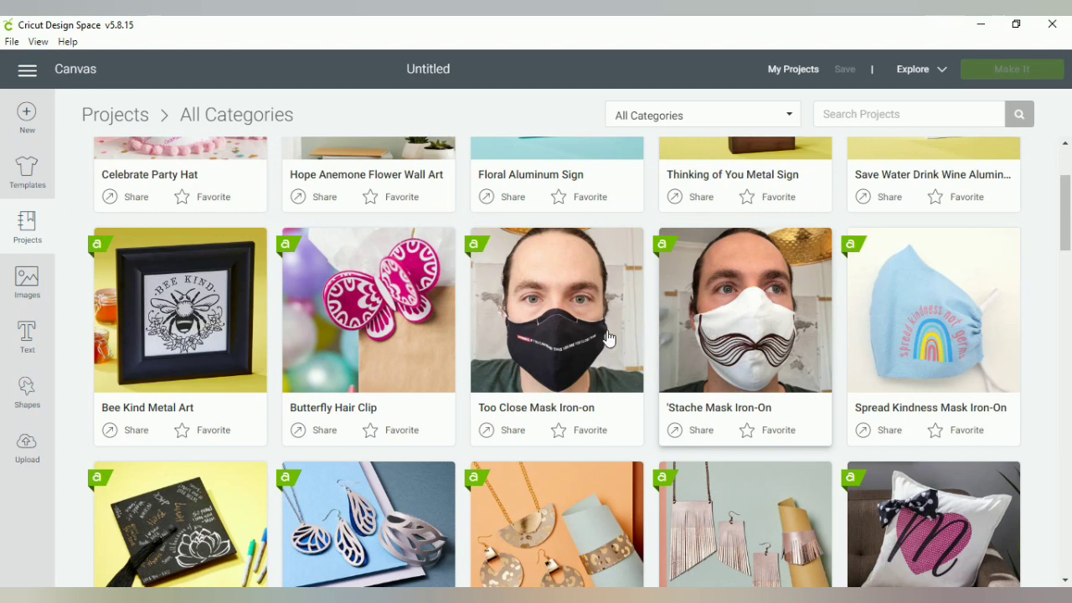
left_click(661, 409)
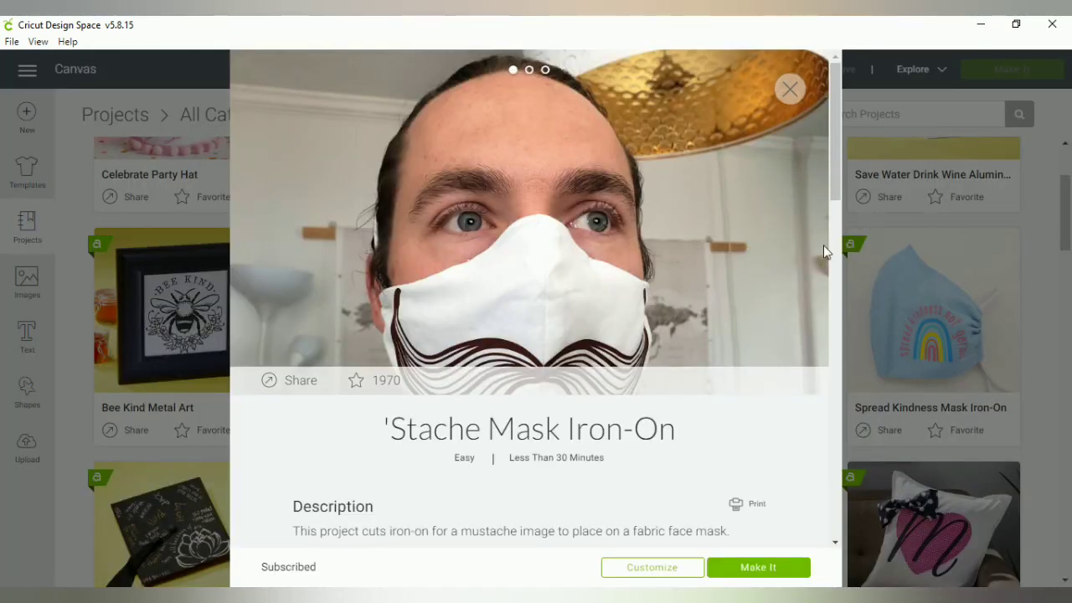
Page through the 'Stache Mask Iron-On pictures and instructions, then close its details
left_click(796, 238)
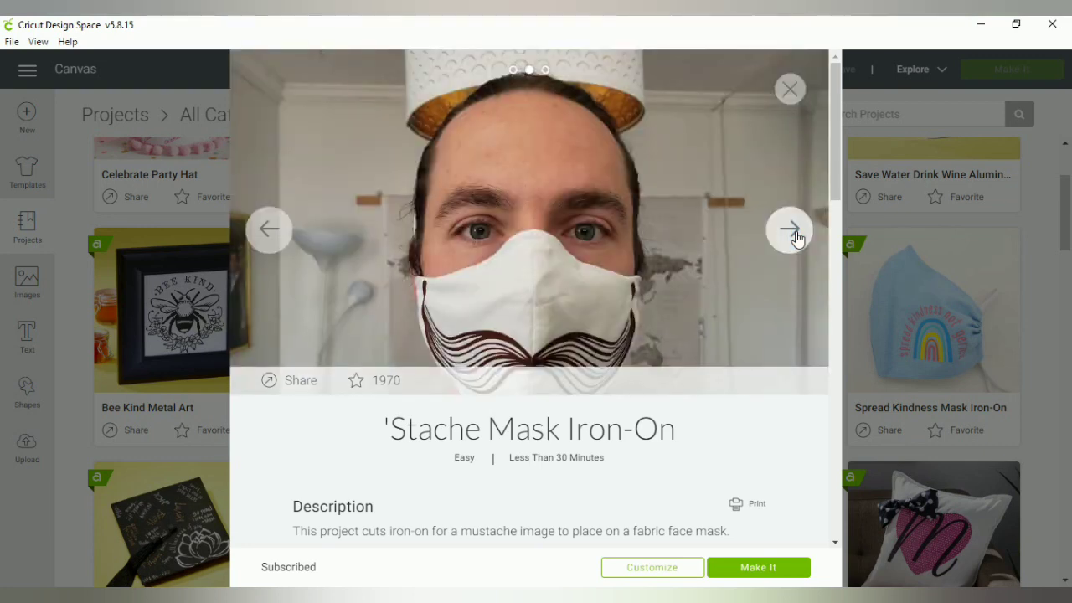
left_click(791, 230)
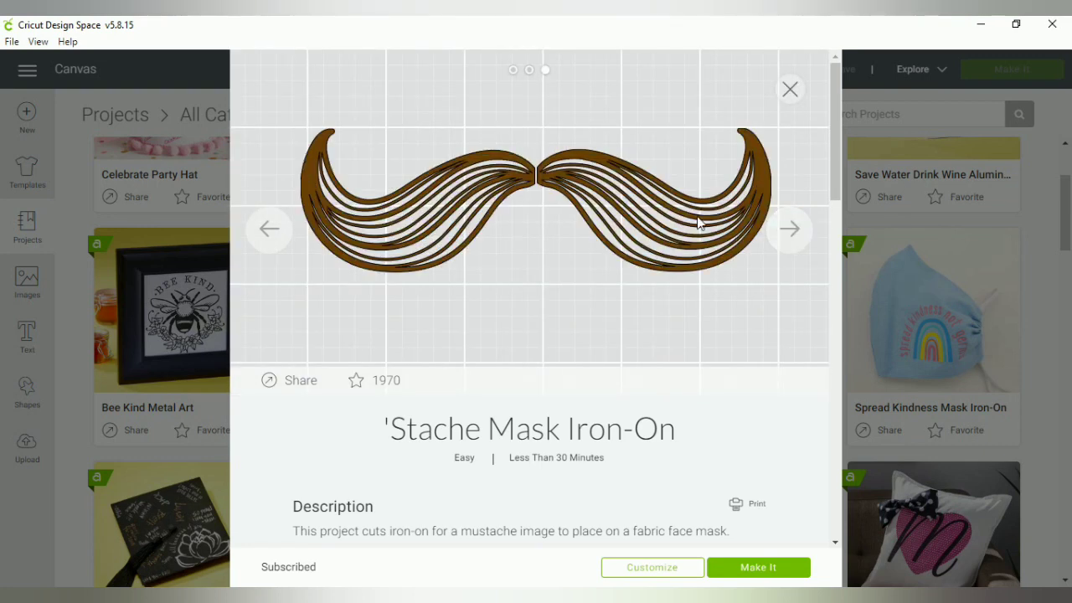
scroll(586, 321, "down", 4)
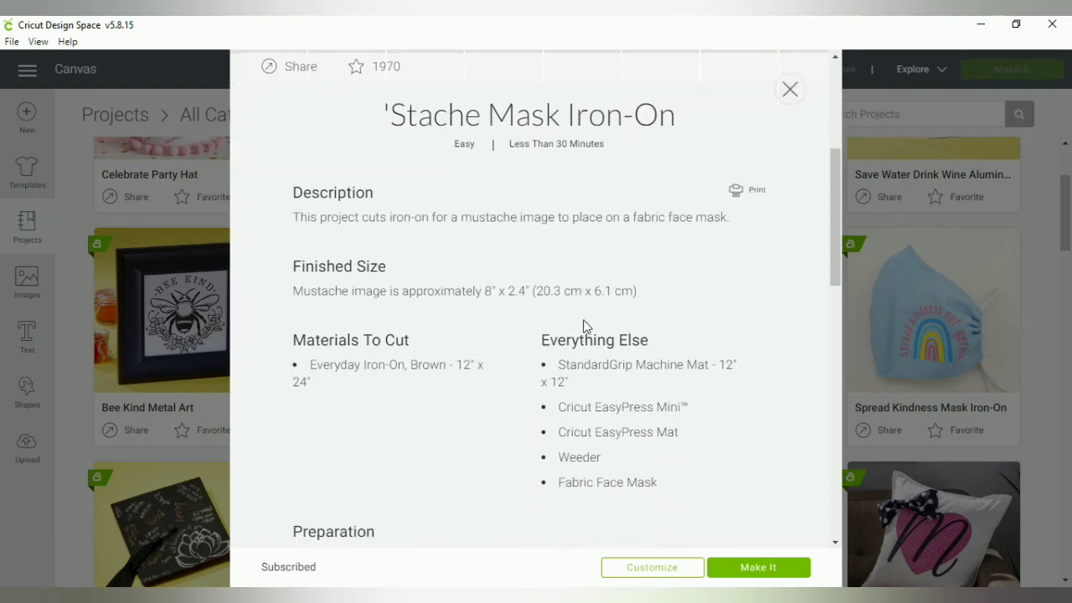
scroll(584, 325, "down", 1)
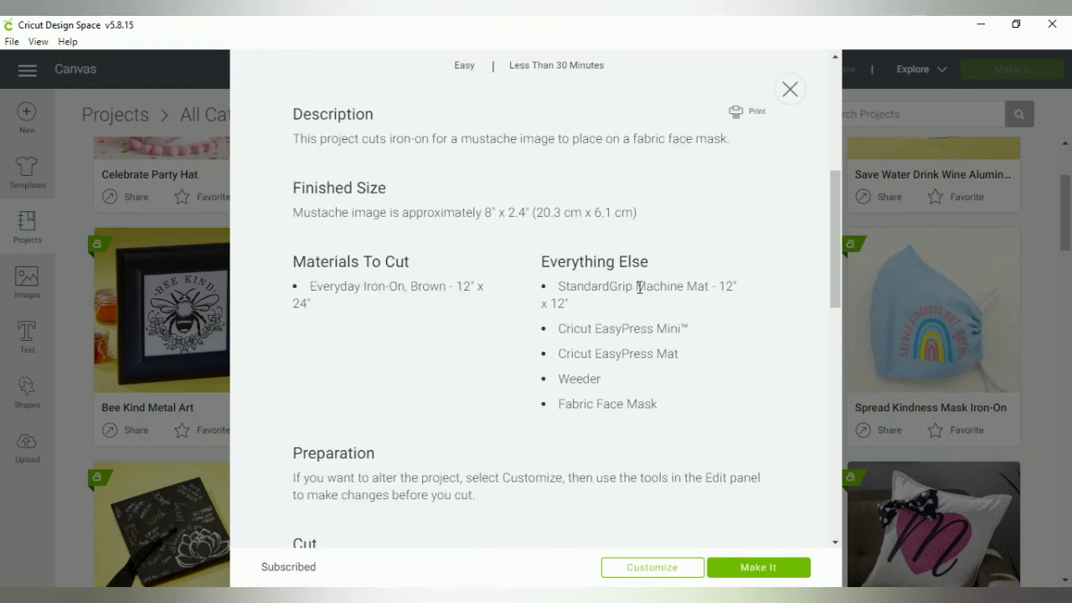
scroll(635, 335, "down", 6)
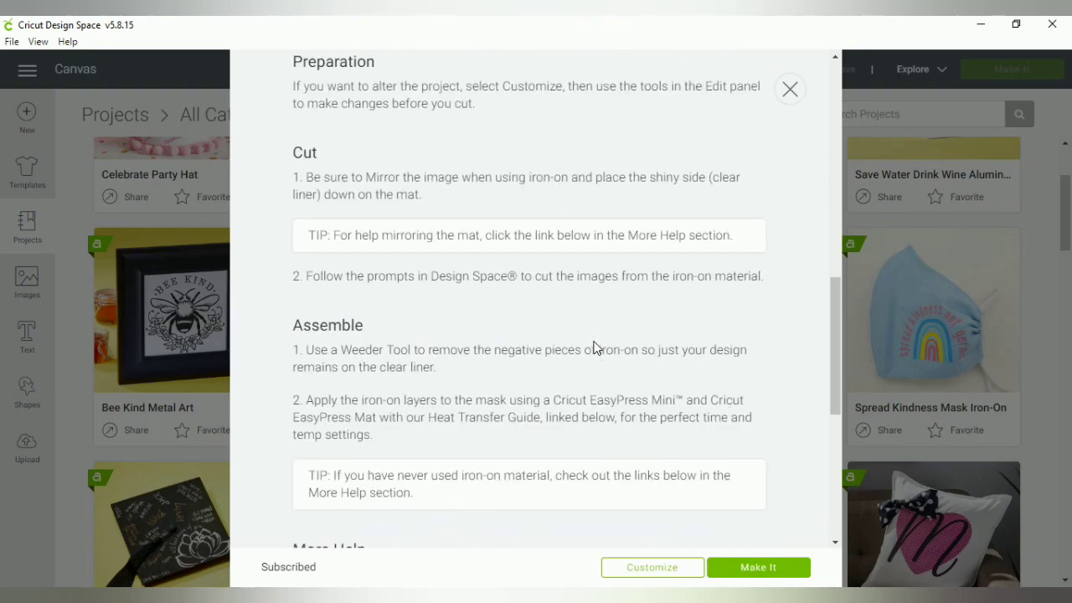
scroll(586, 335, "down", 3)
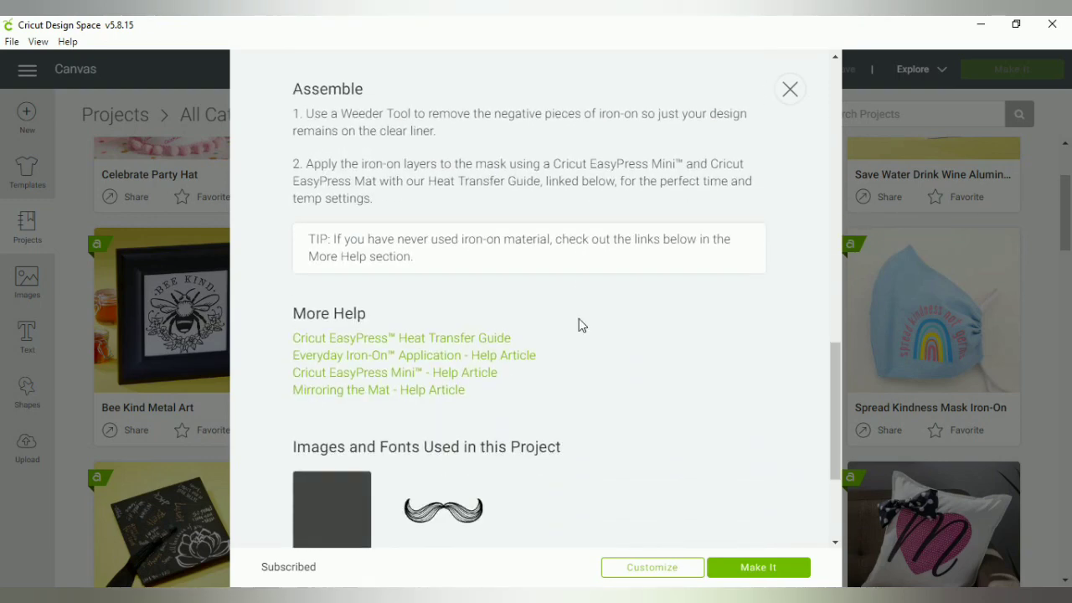
scroll(579, 319, "down", 2)
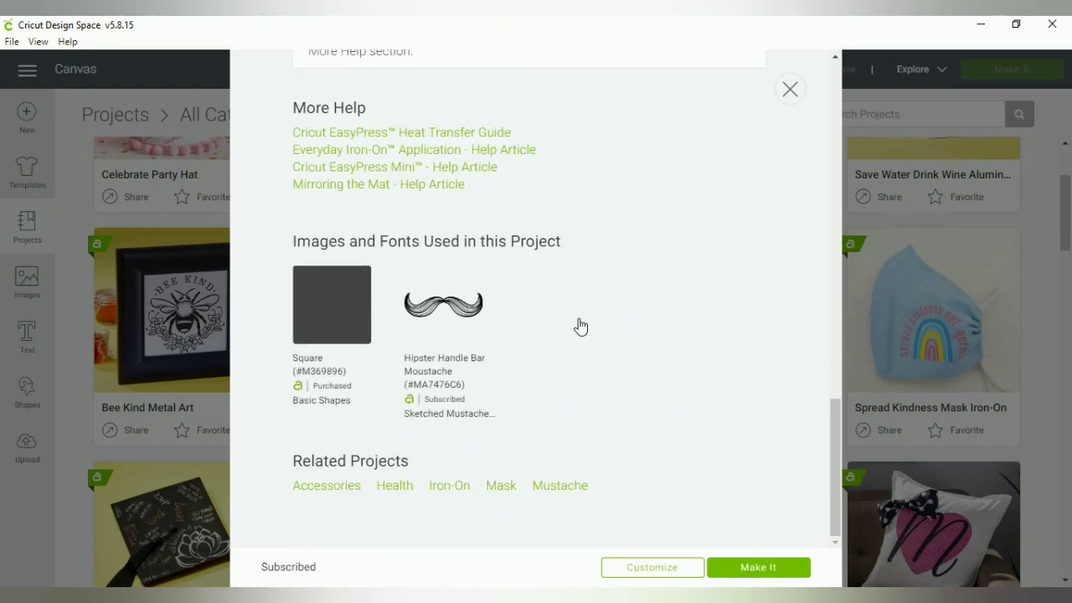
scroll(581, 326, "up", 7)
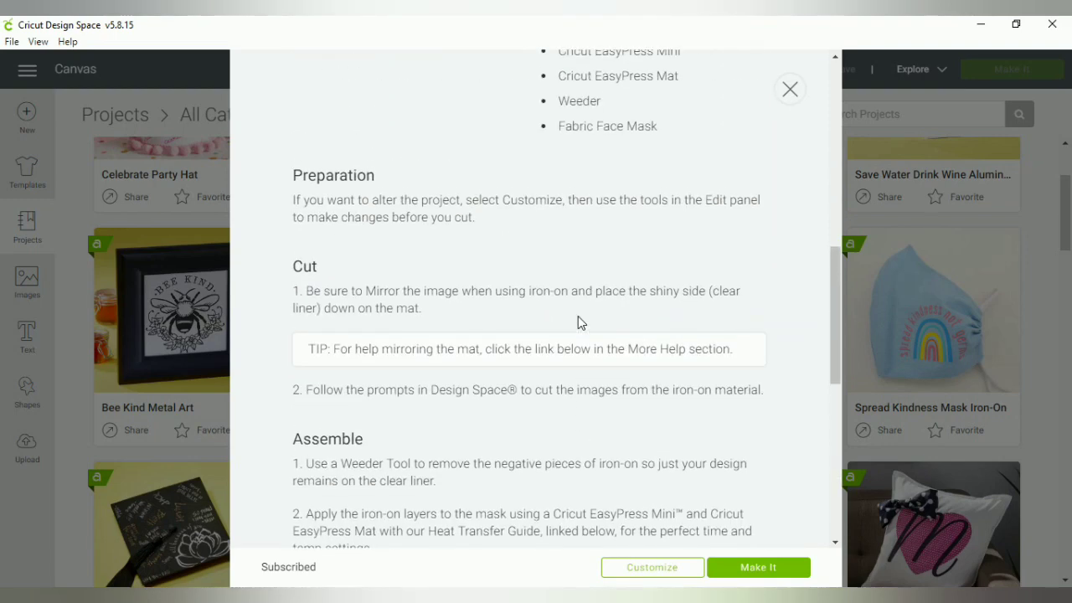
scroll(578, 322, "up", 8)
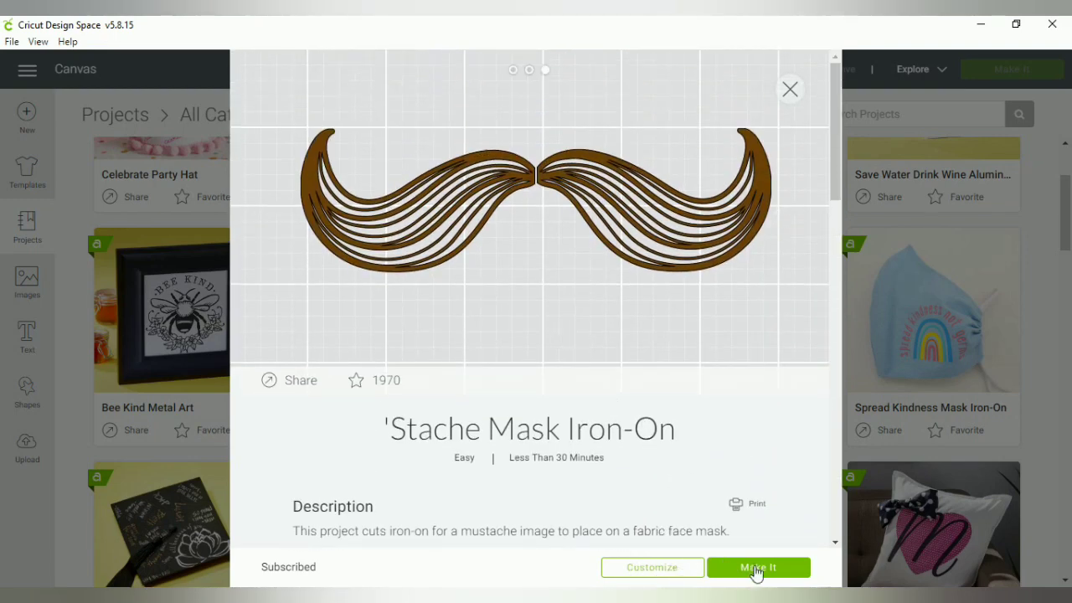
left_click(791, 90)
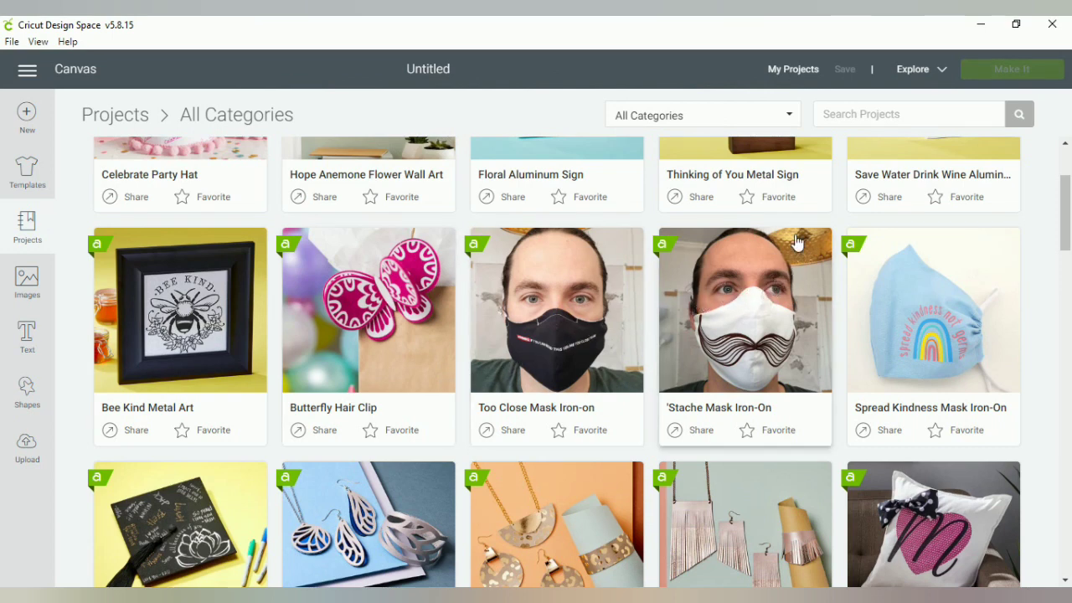
Search the projects for 'star'
left_click(855, 112)
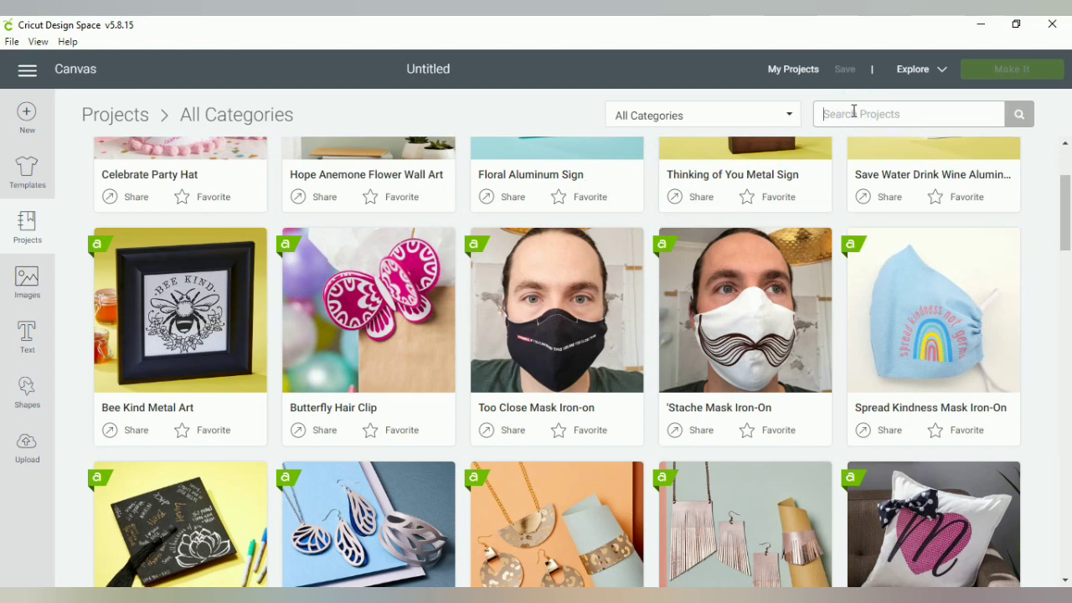
type("star")
key("Return")
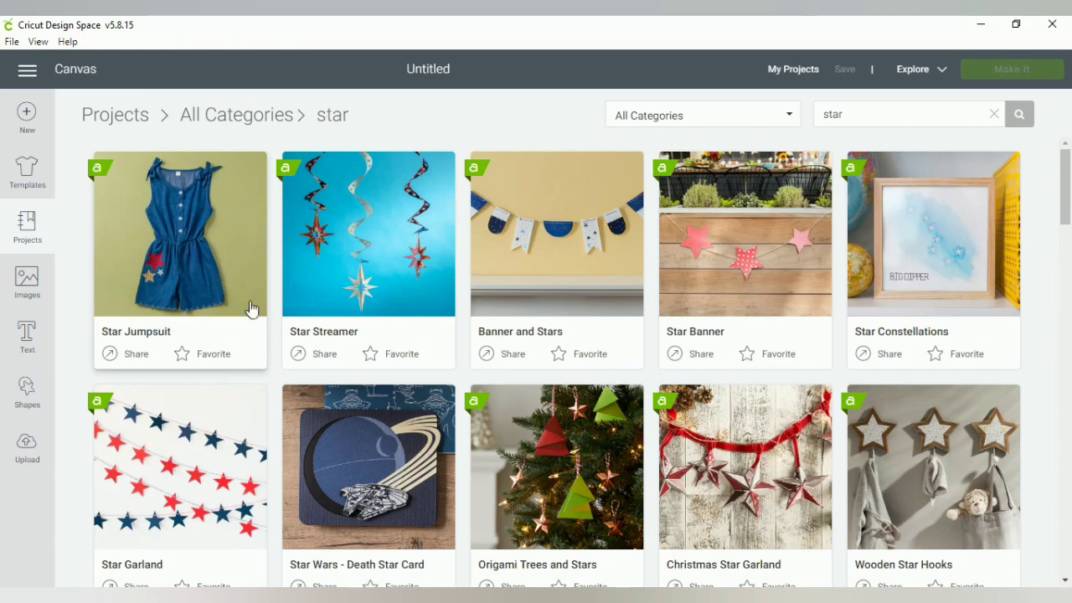
Scroll through the star project results, then switch to the Images library
scroll(675, 327, "down", 15)
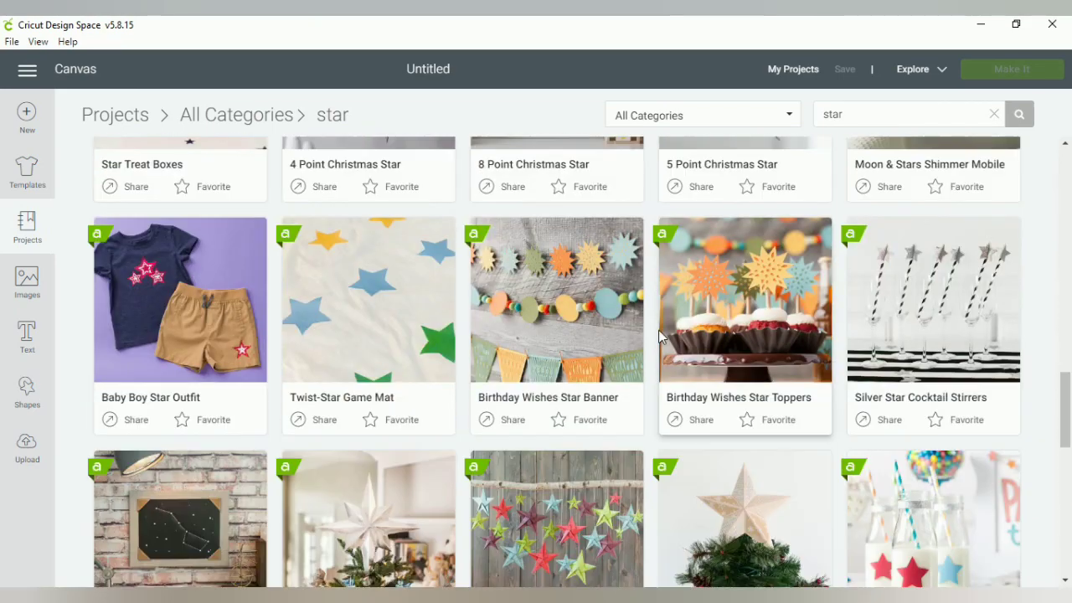
scroll(658, 331, "down", 6)
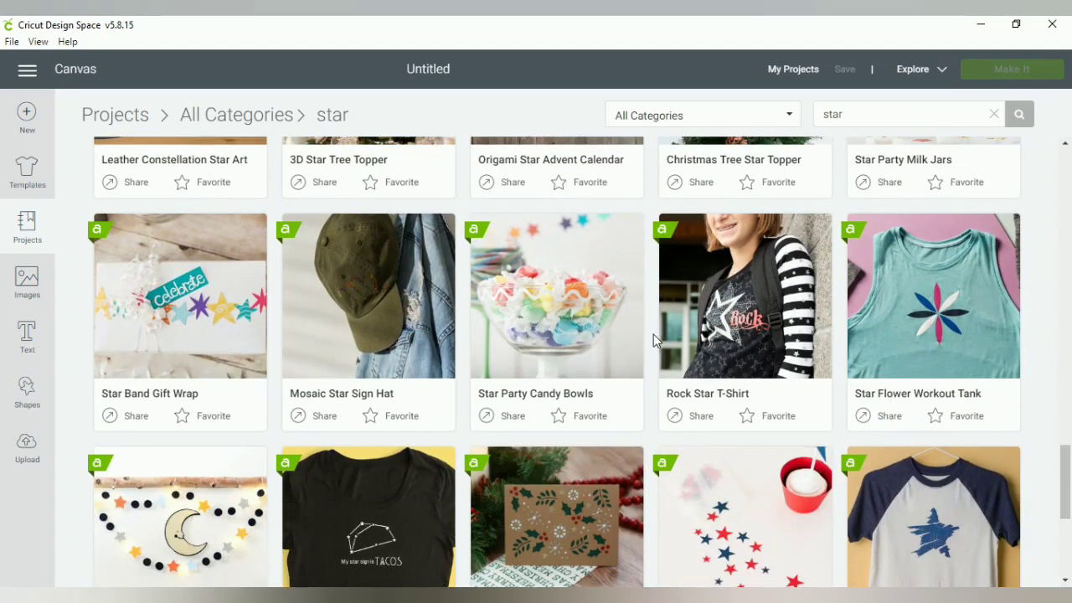
scroll(586, 356, "down", 9)
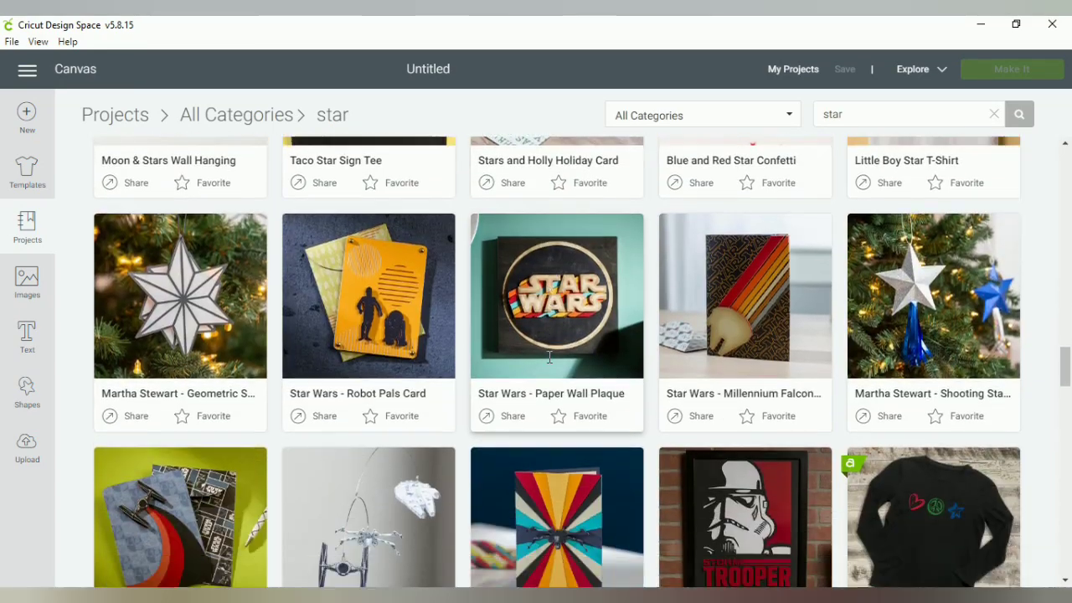
scroll(548, 358, "down", 10)
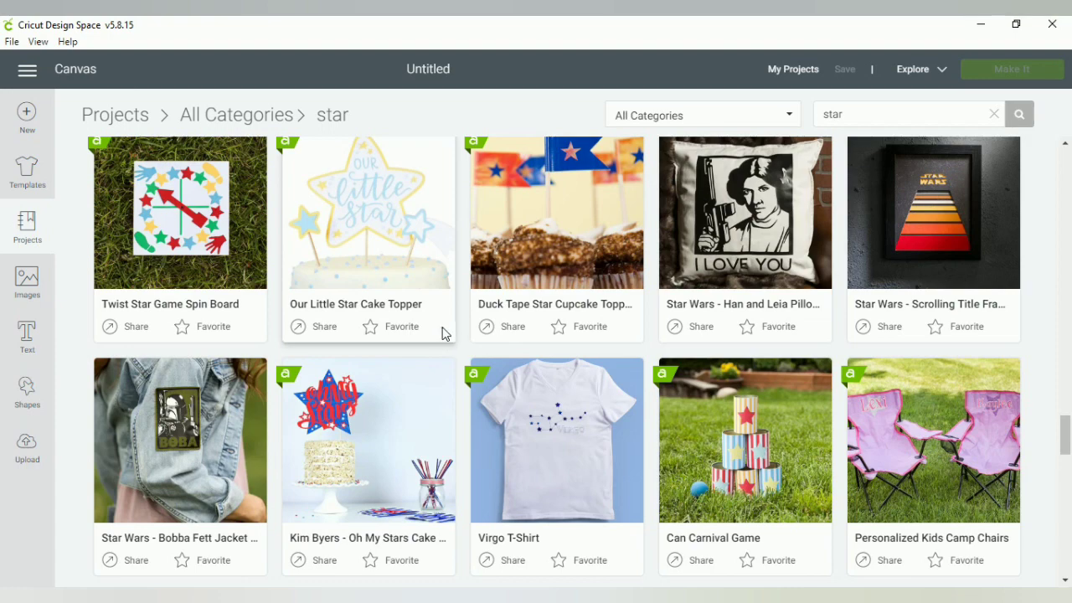
scroll(502, 348, "down", 5)
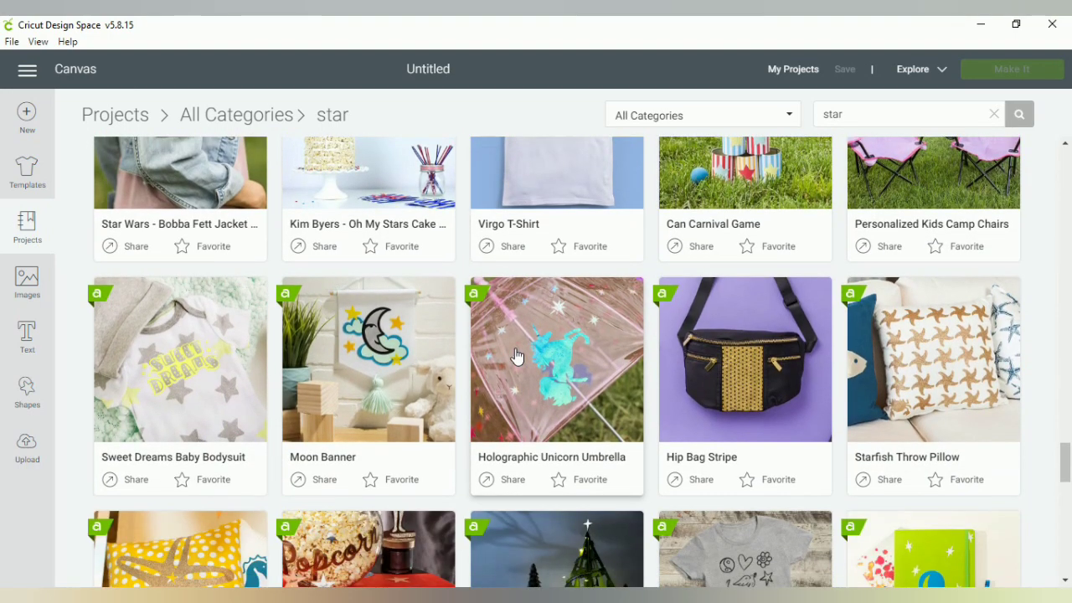
scroll(510, 347, "down", 3)
scroll(505, 348, "down", 3)
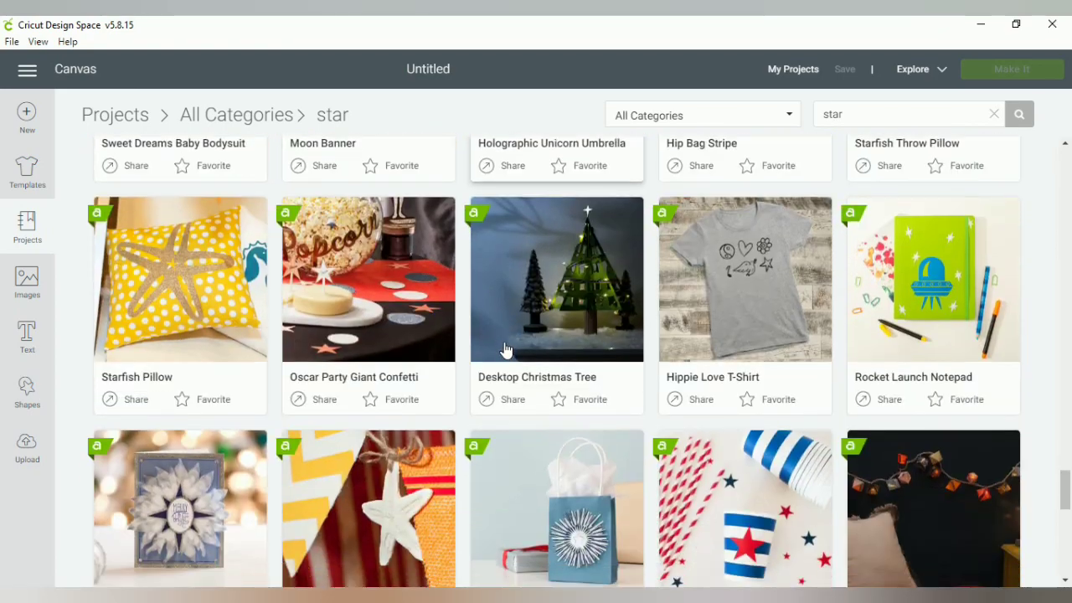
scroll(505, 348, "down", 3)
scroll(504, 342, "down", 3)
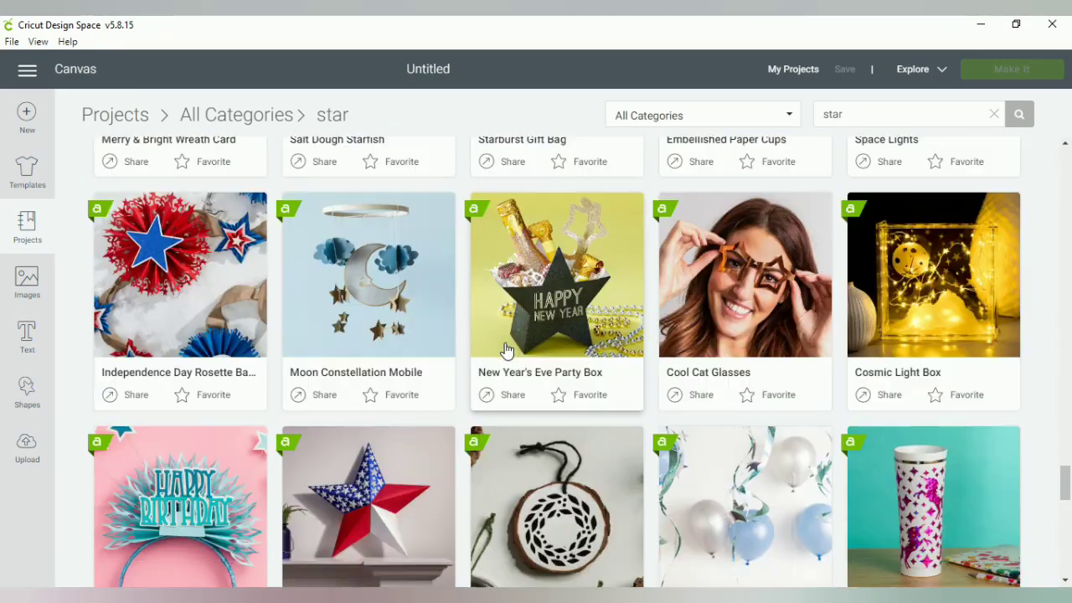
scroll(505, 335, "up", 10)
scroll(505, 333, "up", 3)
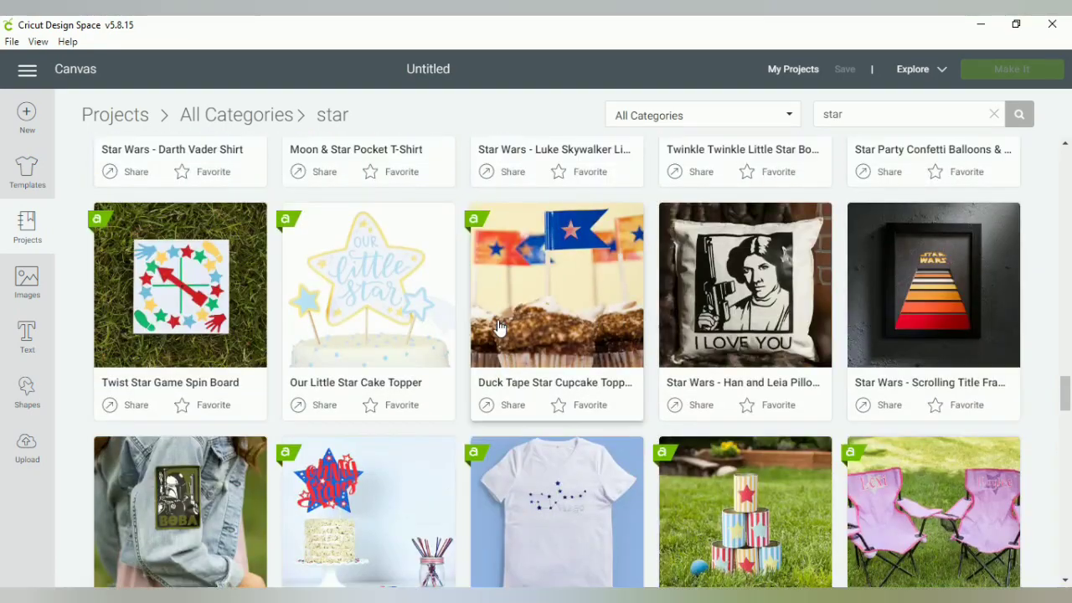
left_click(25, 283)
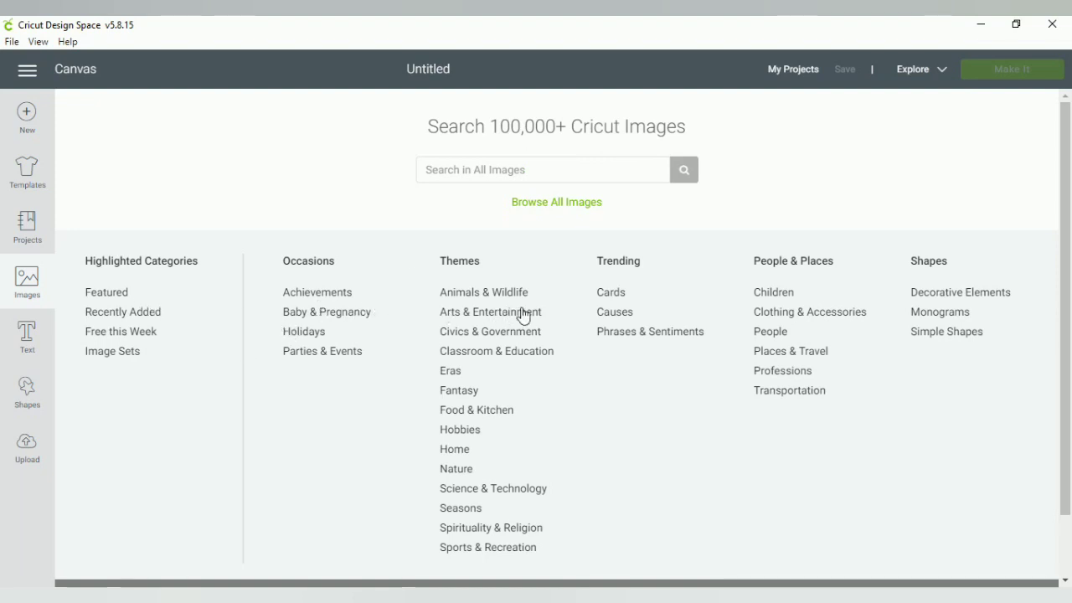
Search all images for 'star', returning 2,907 results
left_click(483, 169)
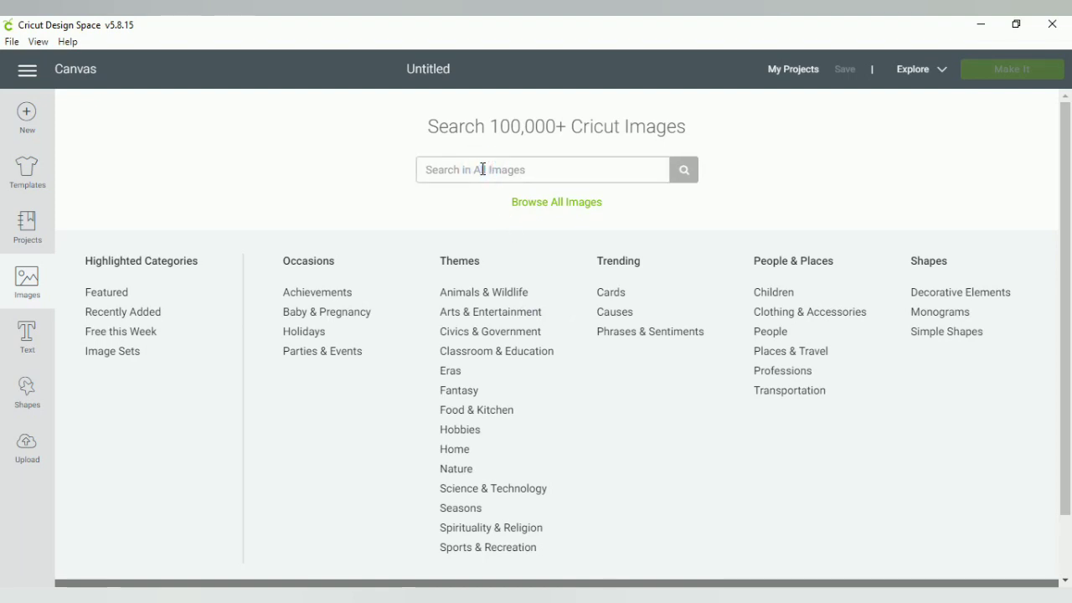
type("star")
left_click(685, 170)
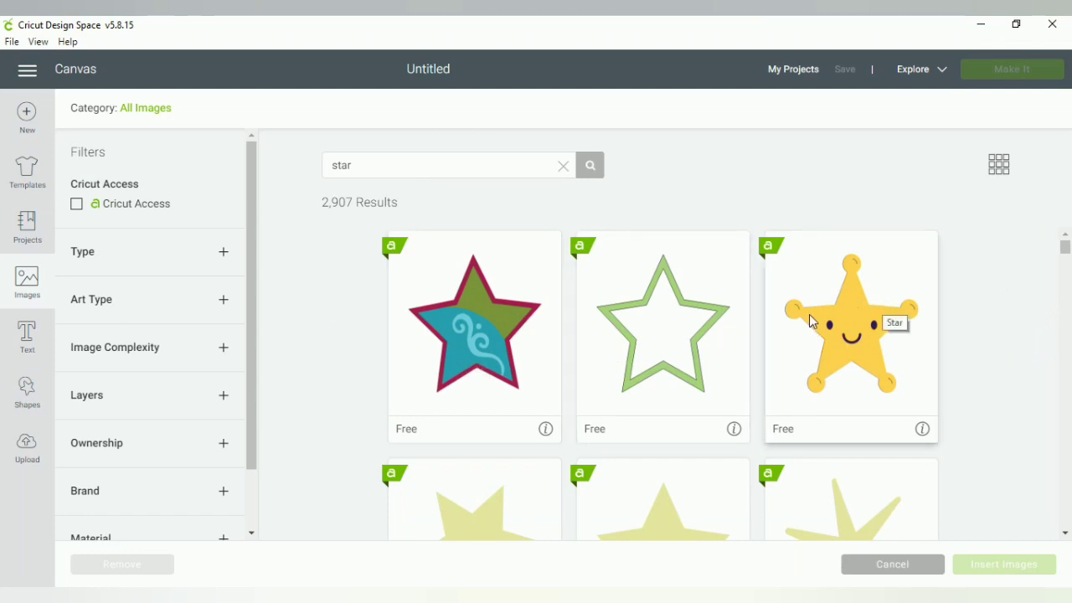
scroll(963, 313, "down", 10)
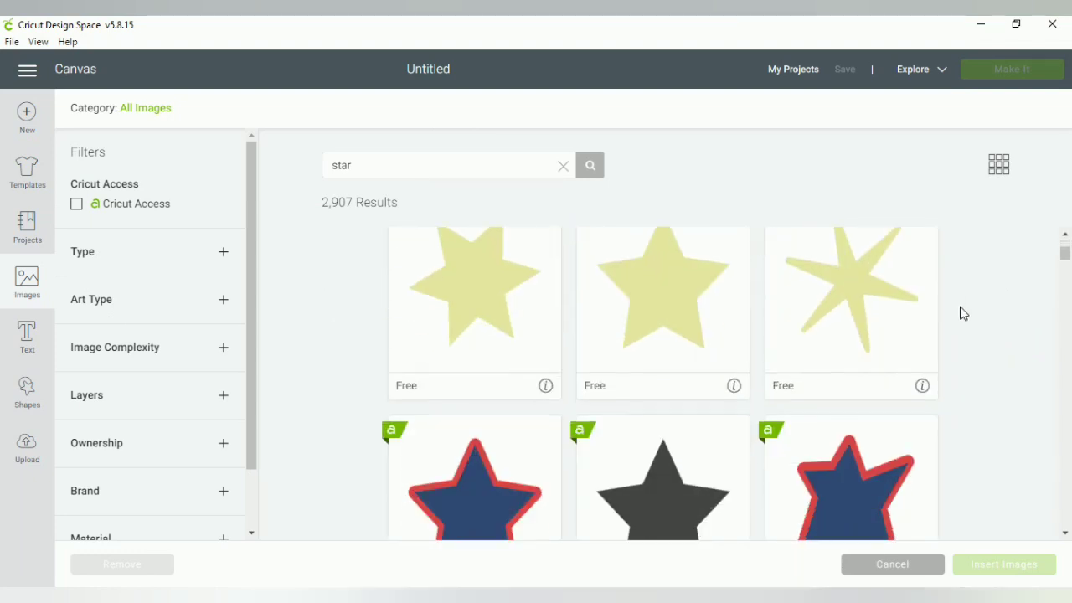
scroll(967, 318, "down", 10)
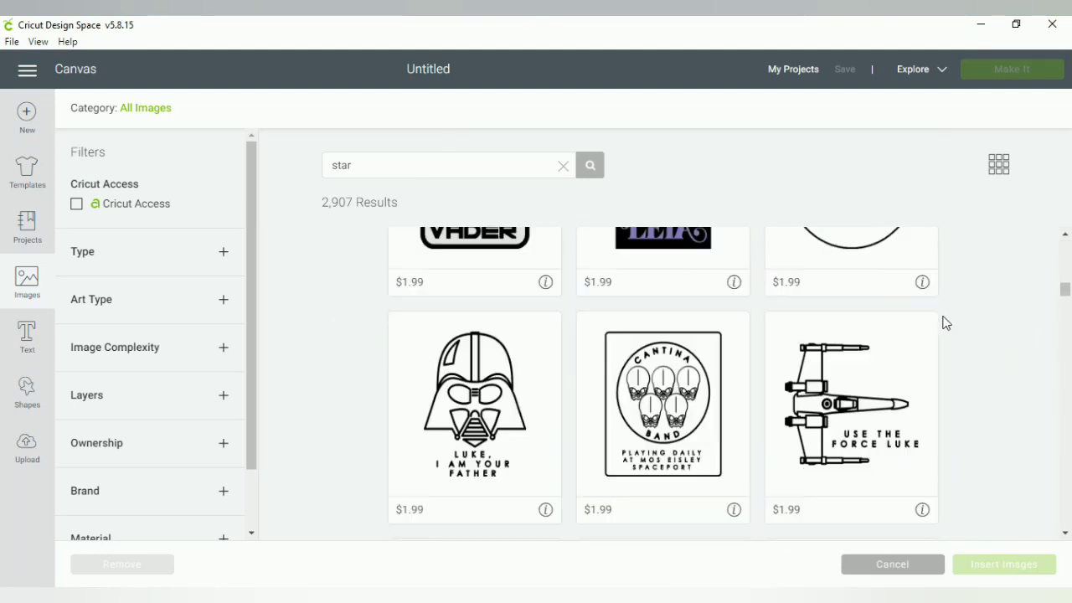
scroll(972, 337, "down", 5)
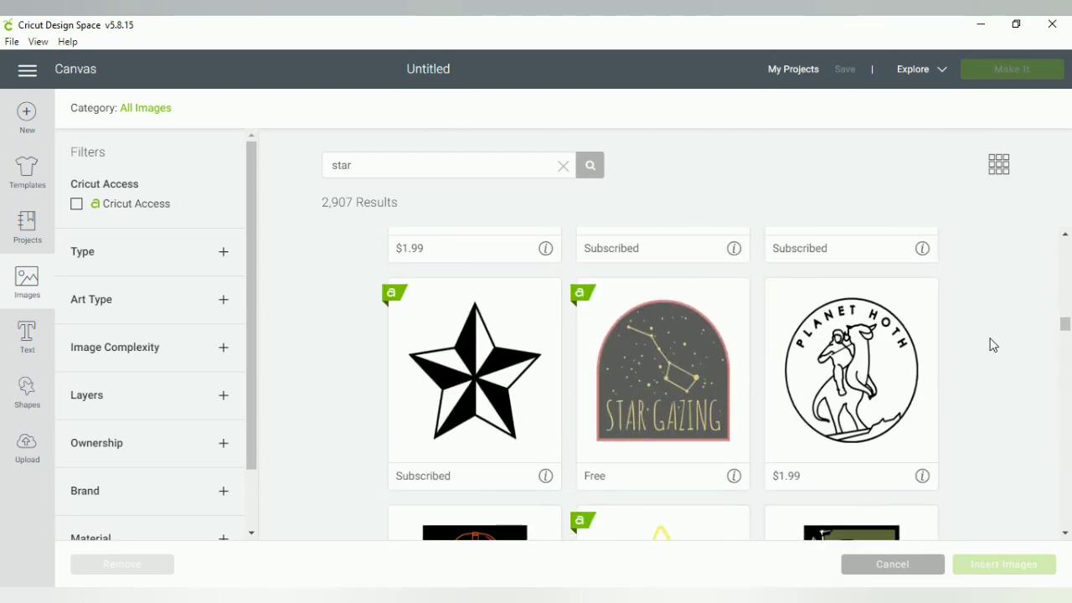
scroll(992, 345, "down", 4)
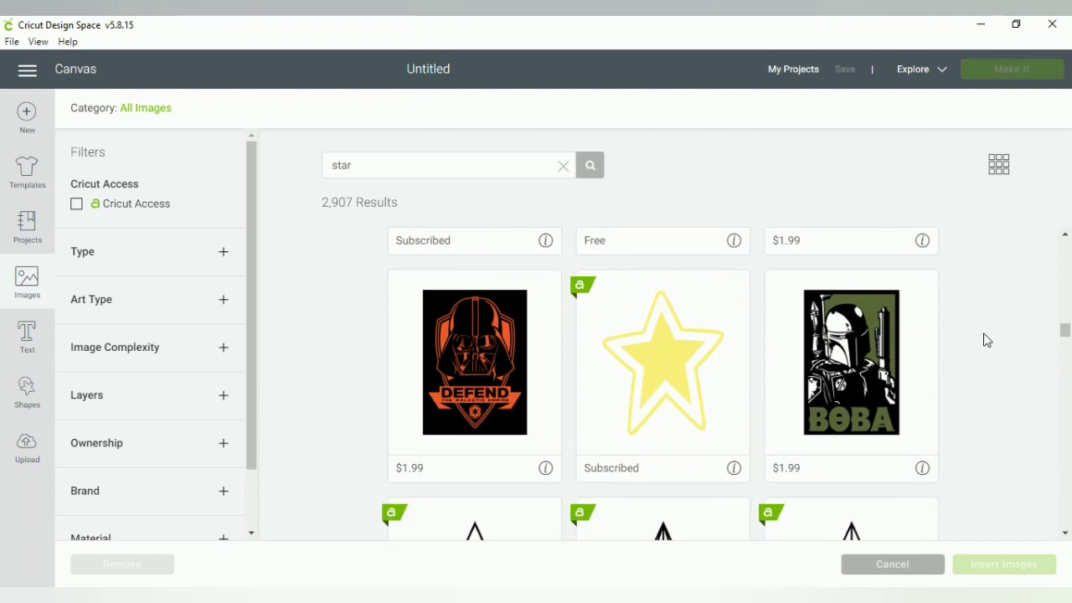
scroll(986, 340, "down", 4)
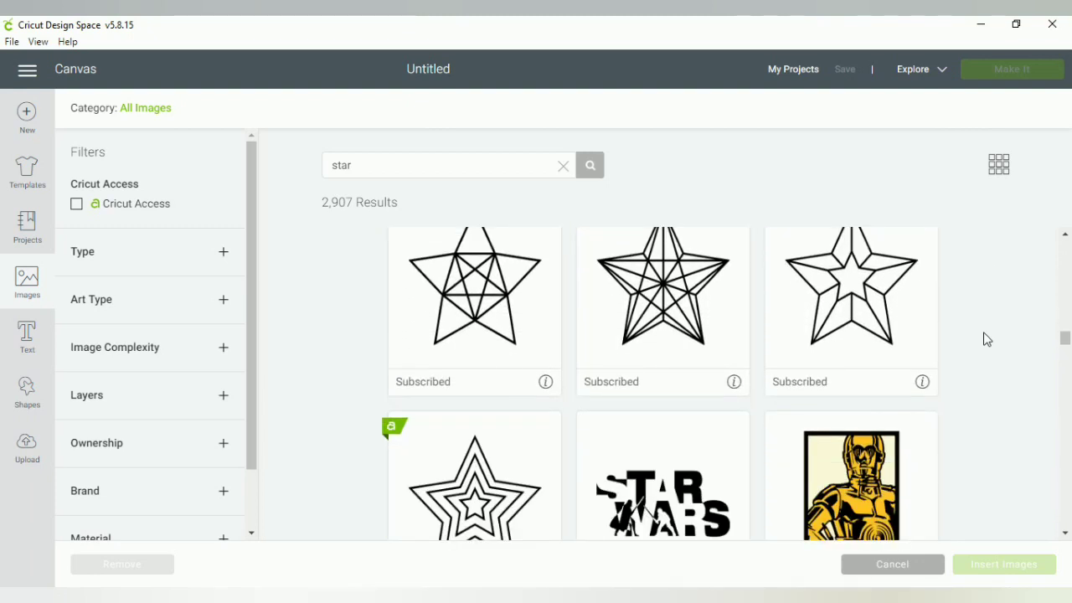
scroll(987, 339, "down", 5)
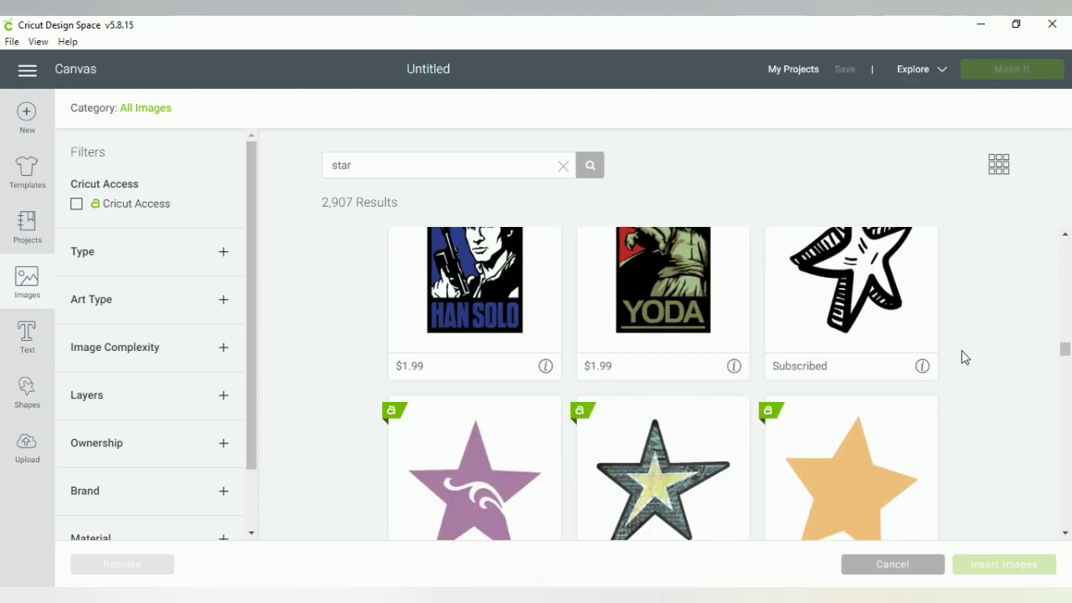
scroll(708, 397, "up", 3)
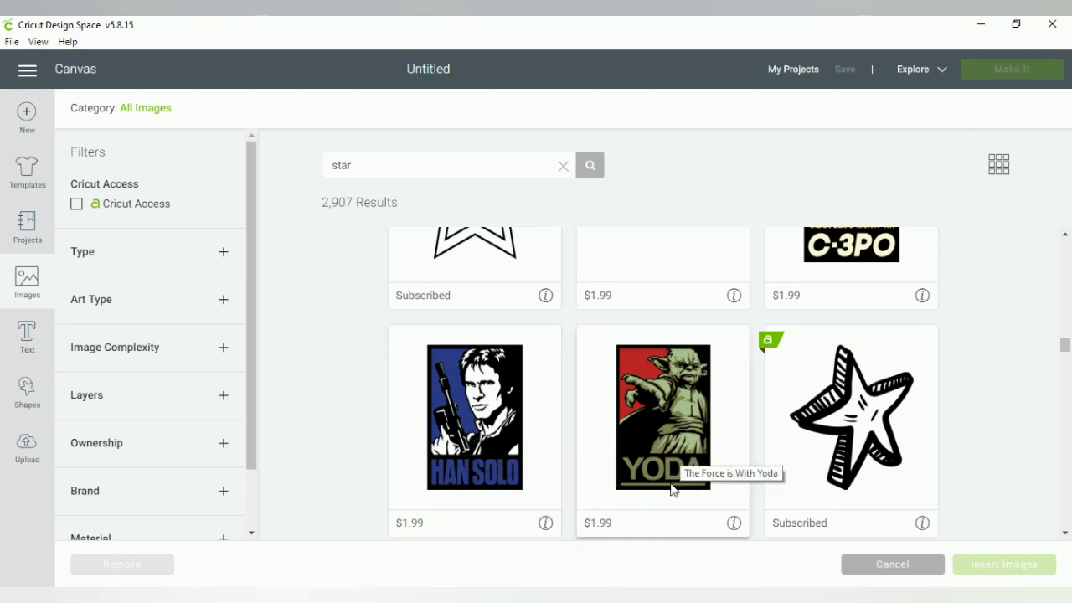
scroll(762, 396, "down", 3)
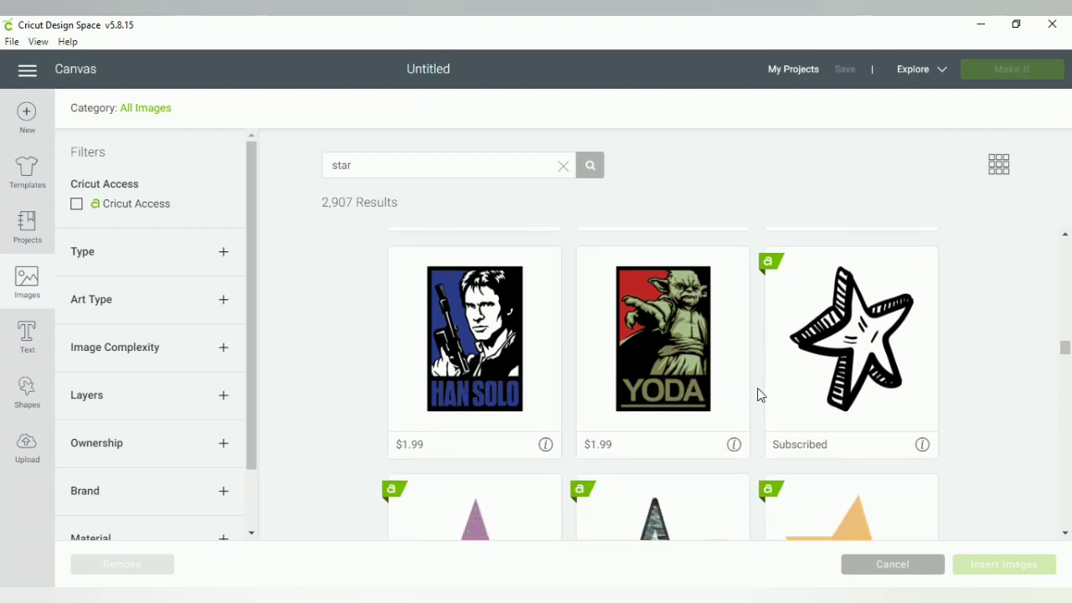
scroll(761, 391, "down", 5)
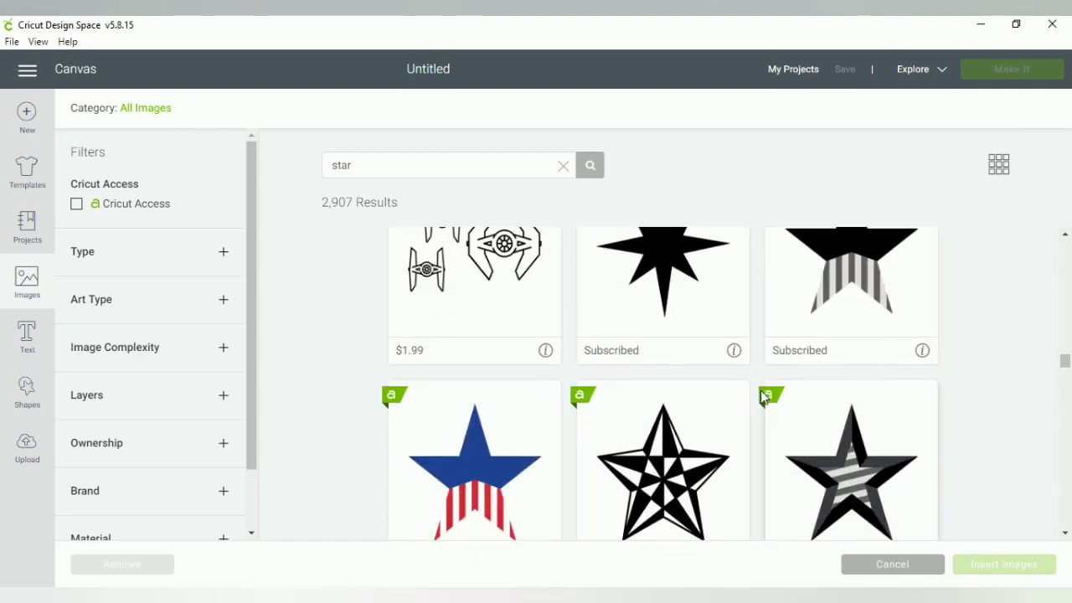
scroll(768, 397, "down", 4)
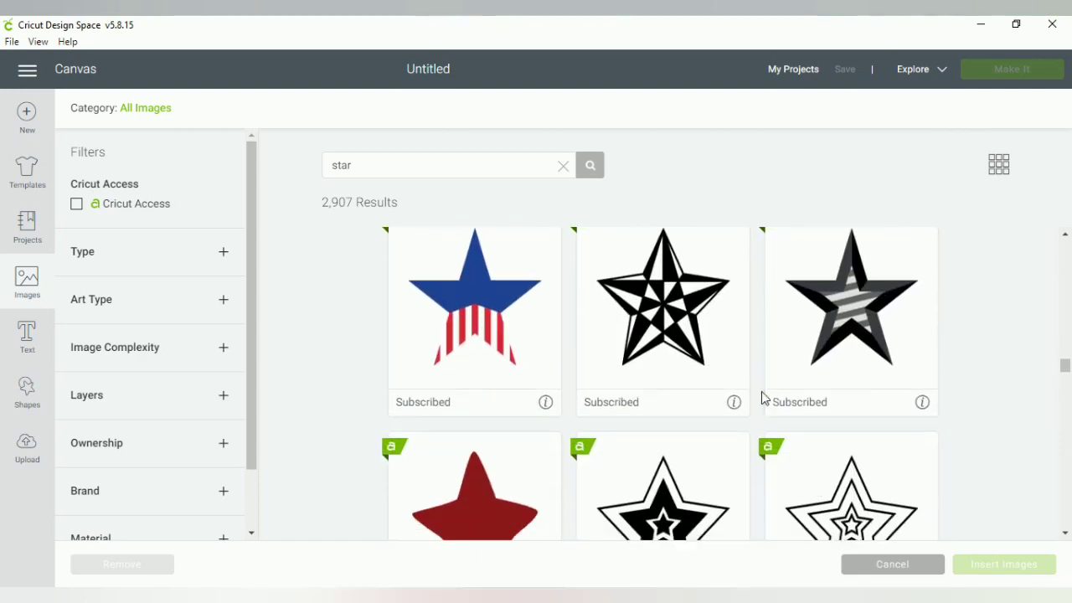
scroll(764, 405, "down", 8)
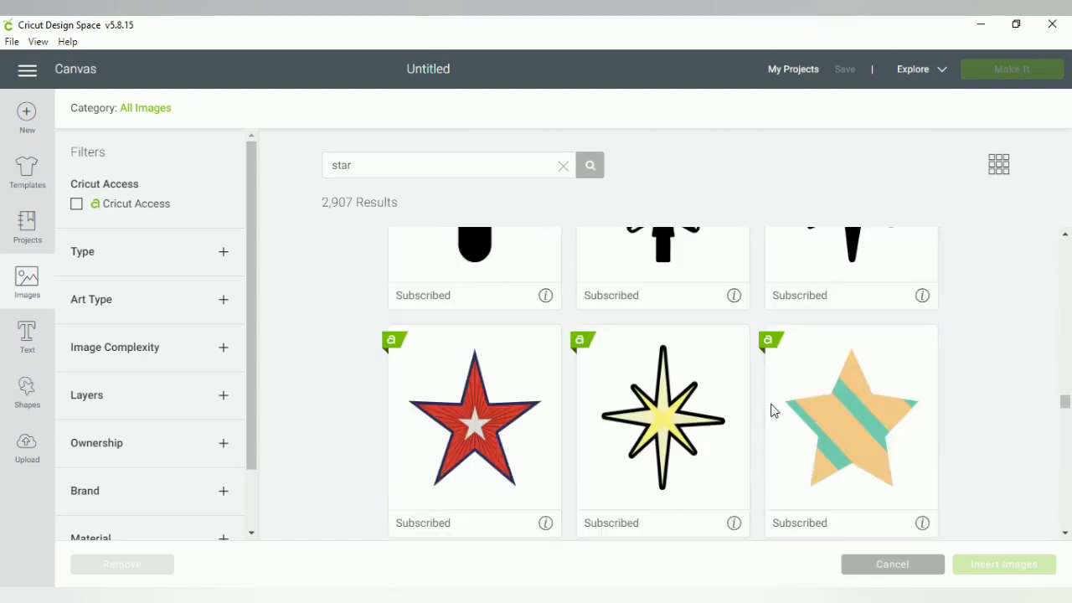
scroll(761, 406, "down", 5)
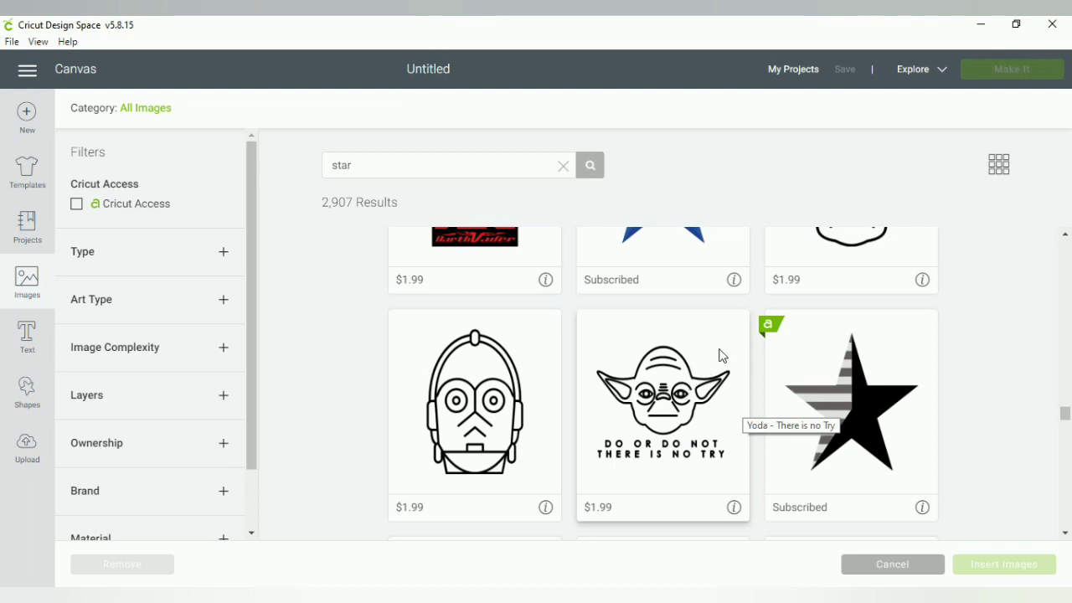
scroll(672, 393, "down", 1)
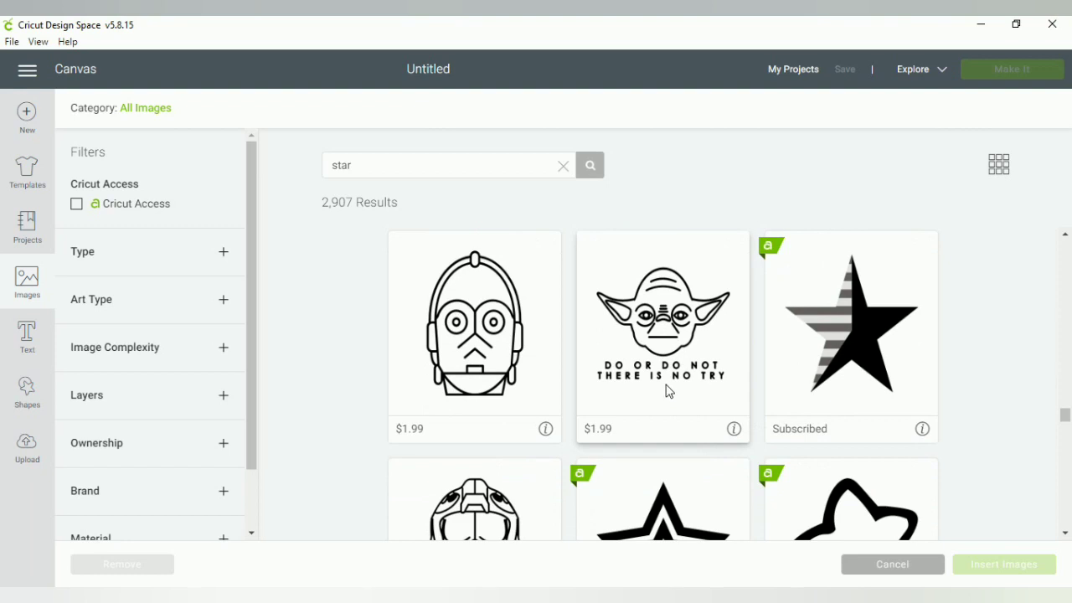
scroll(663, 398, "down", 1)
scroll(659, 386, "down", 2)
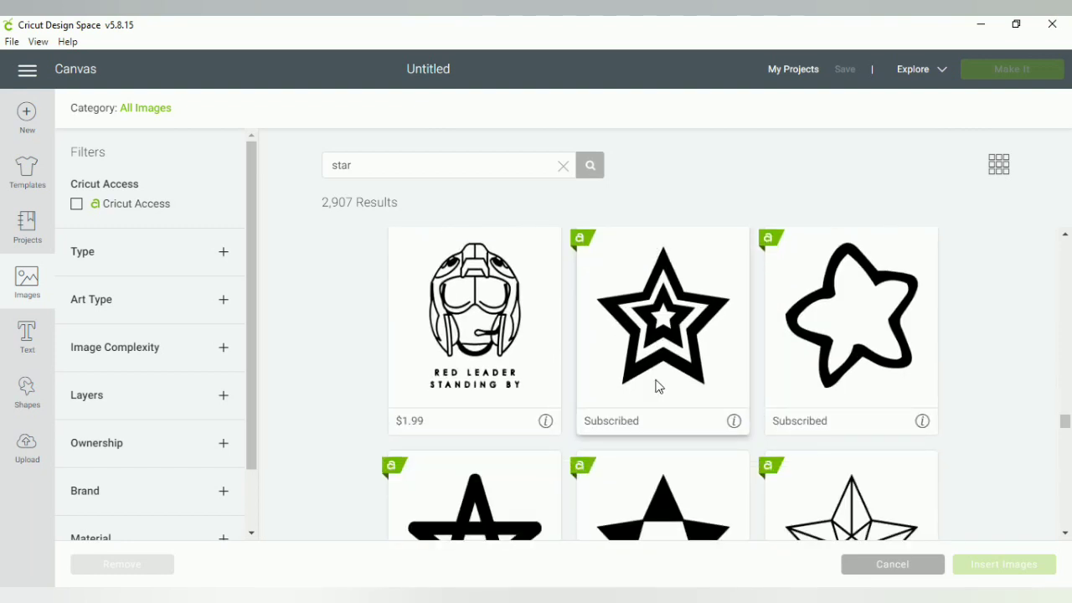
scroll(658, 386, "down", 2)
scroll(657, 386, "up", 1)
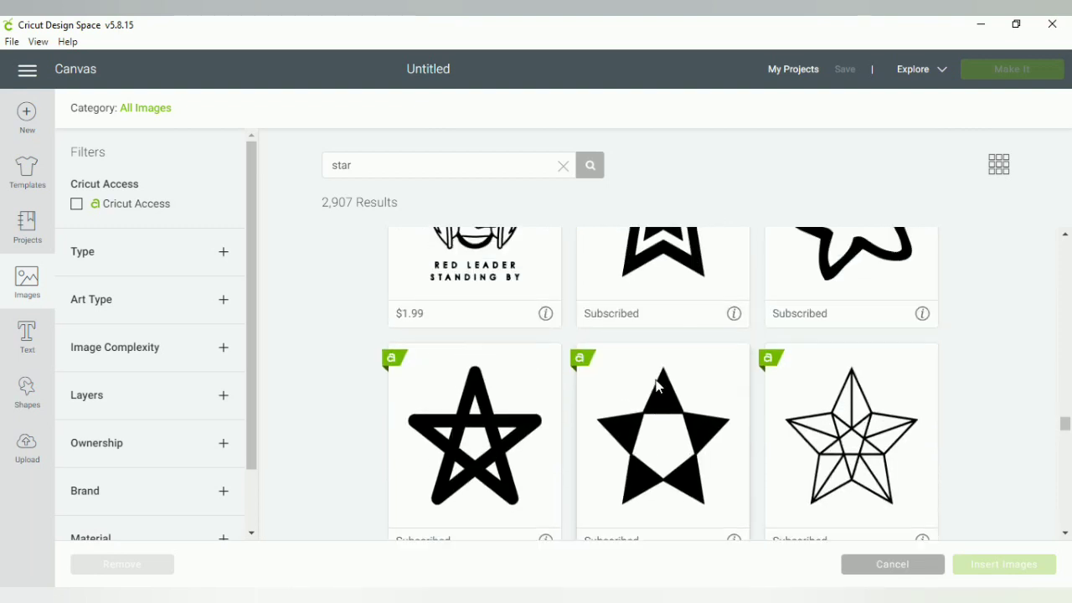
scroll(658, 386, "down", 4)
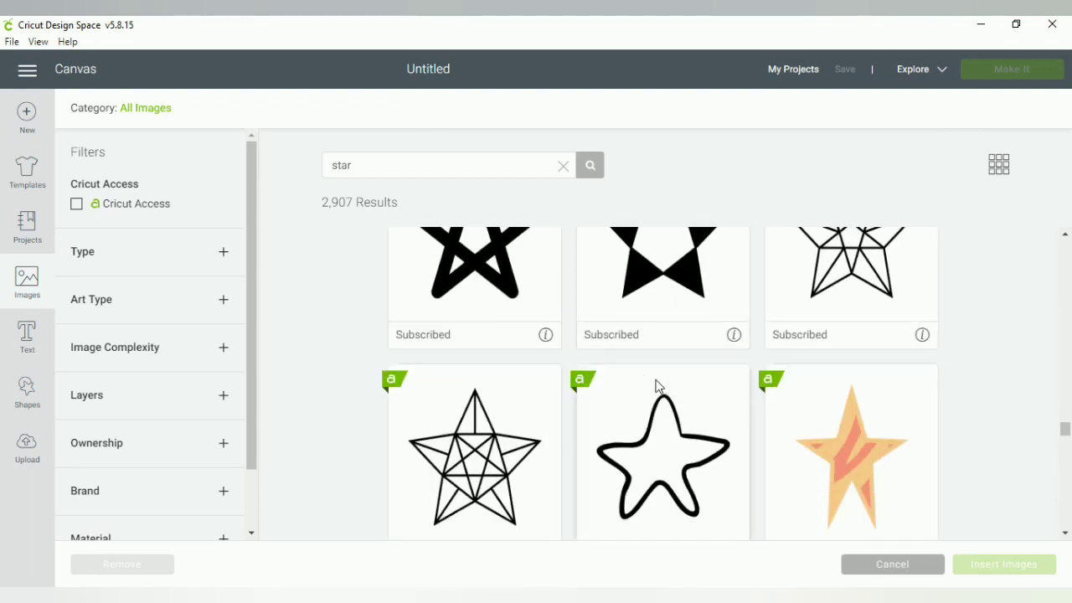
scroll(658, 386, "down", 2)
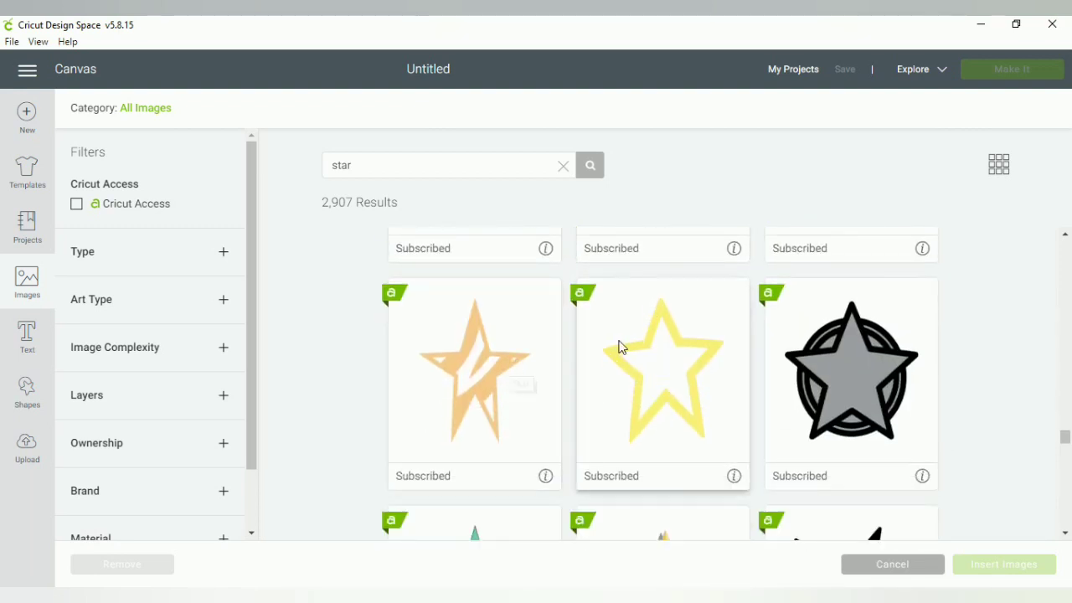
scroll(734, 419, "down", 3)
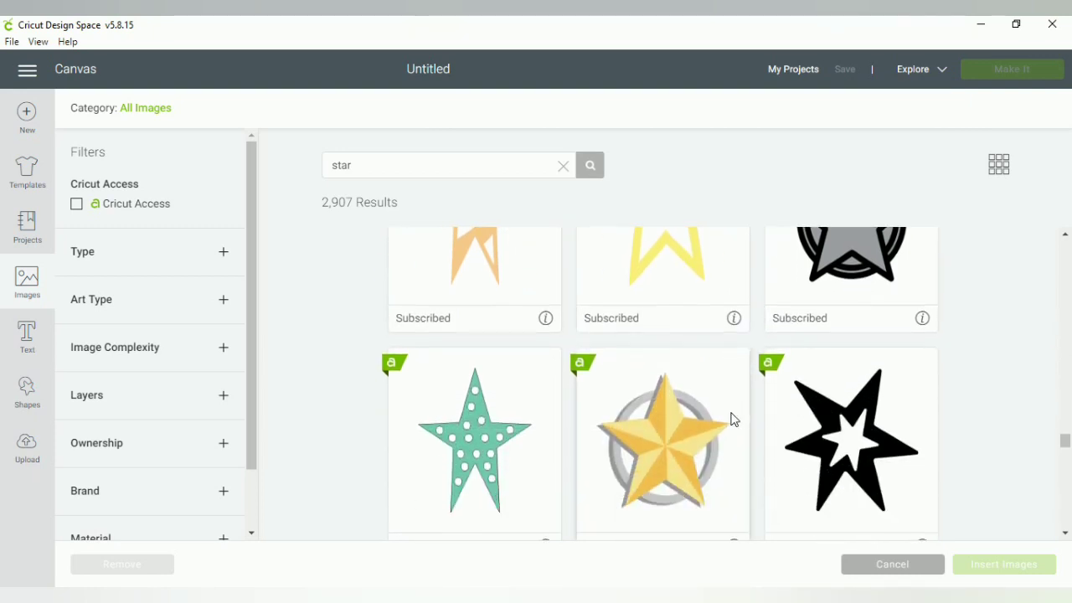
scroll(720, 419, "down", 3)
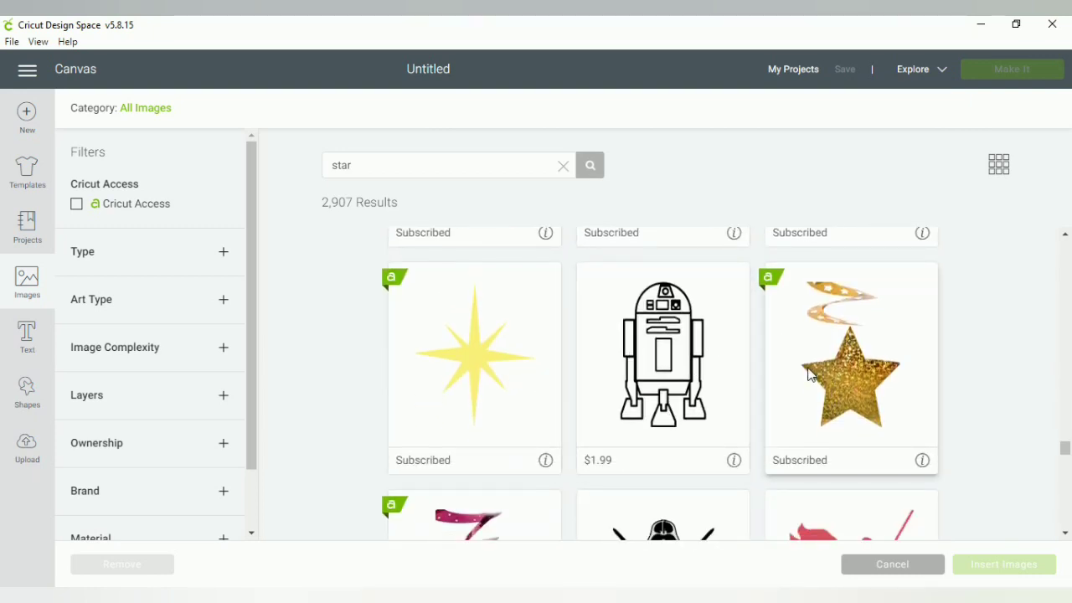
scroll(804, 410, "down", 3)
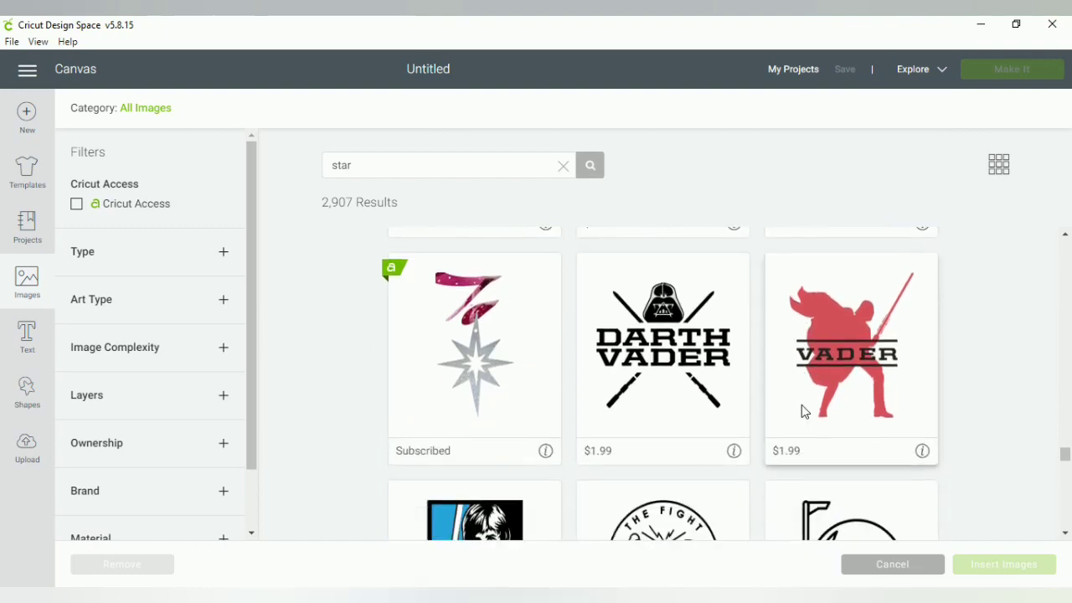
scroll(800, 407, "down", 1)
scroll(792, 405, "down", 2)
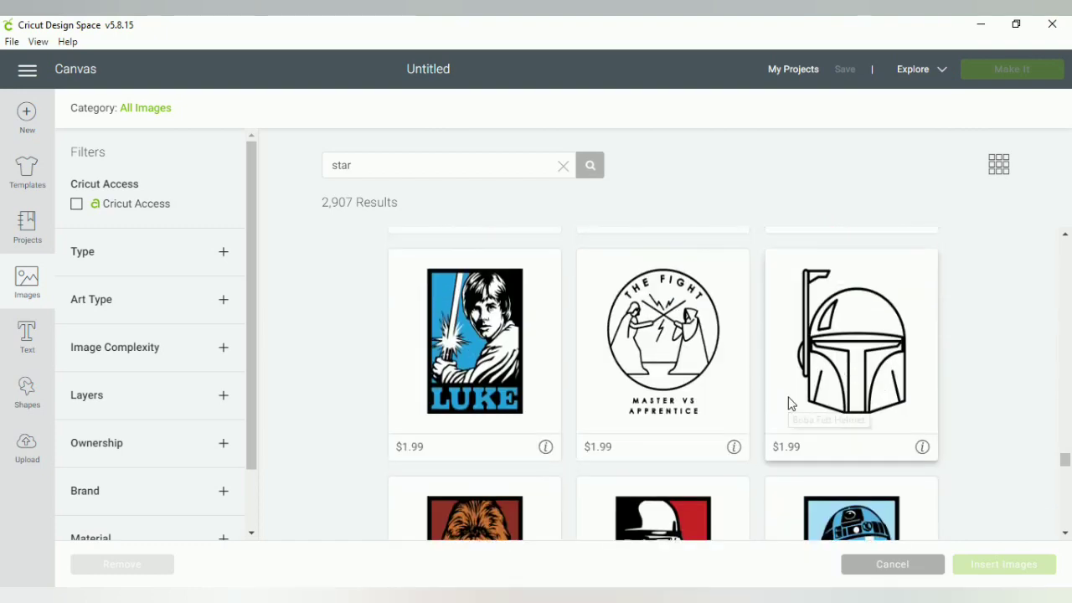
scroll(789, 405, "down", 10)
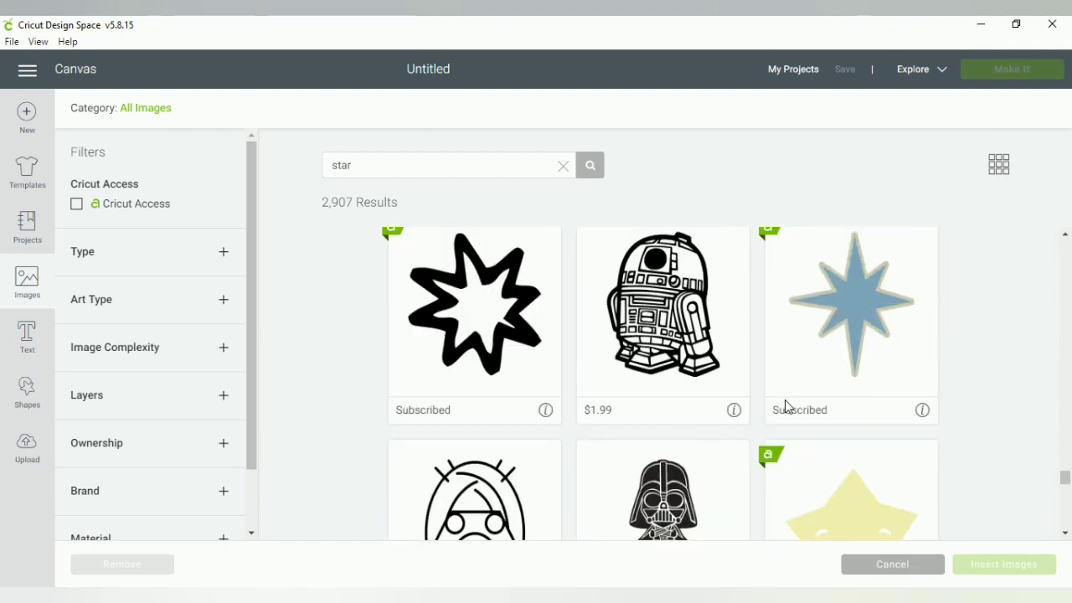
scroll(786, 407, "down", 8)
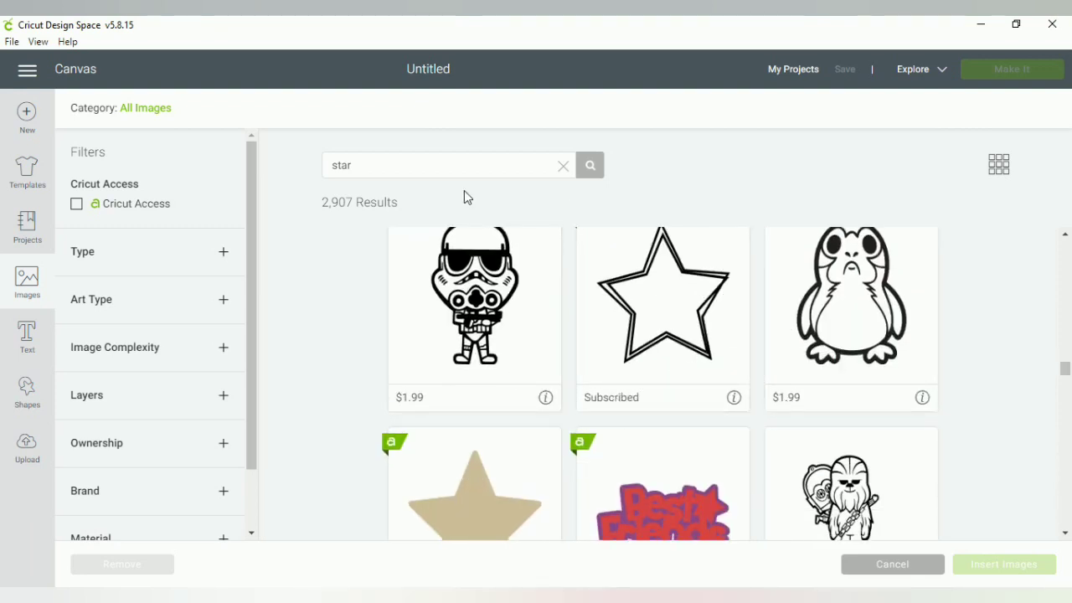
Filter the star images to Cricut Access only (2,566 results) and scroll through them
left_click(77, 206)
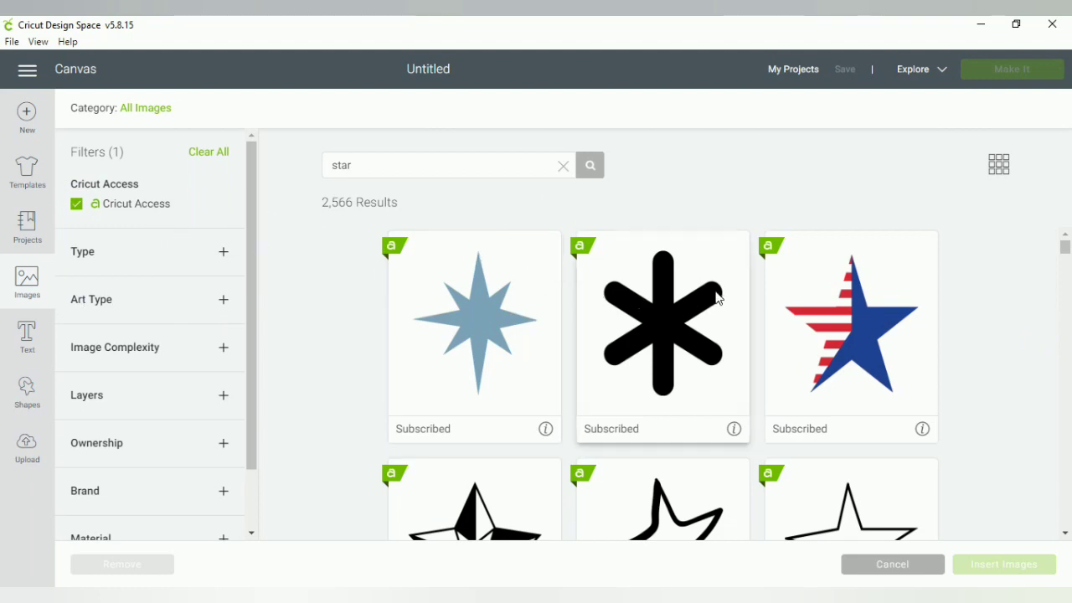
scroll(718, 300, "down", 1)
scroll(719, 300, "down", 10)
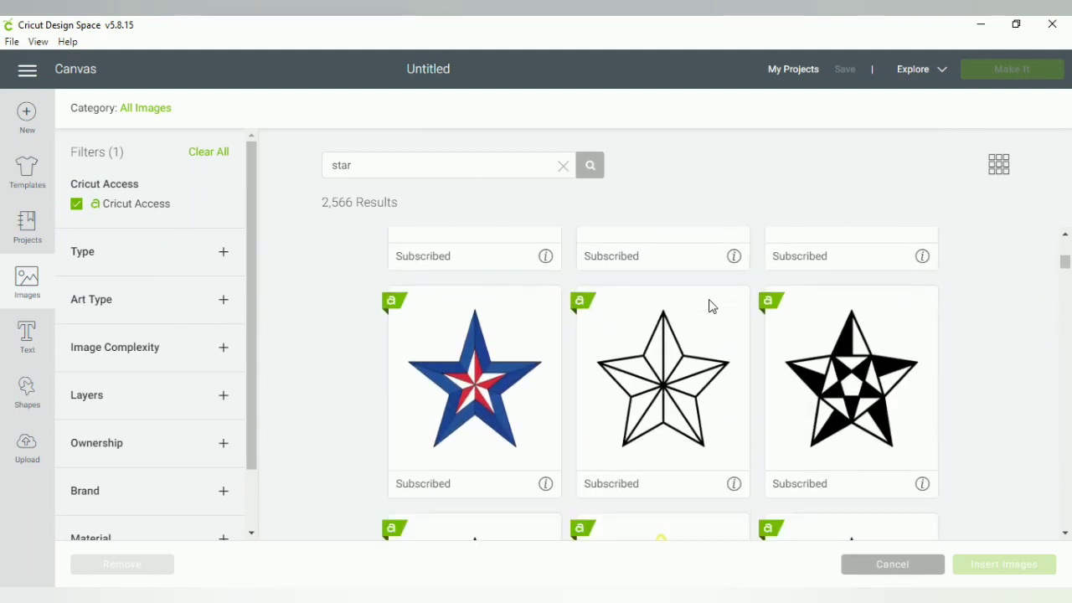
scroll(710, 306, "down", 7)
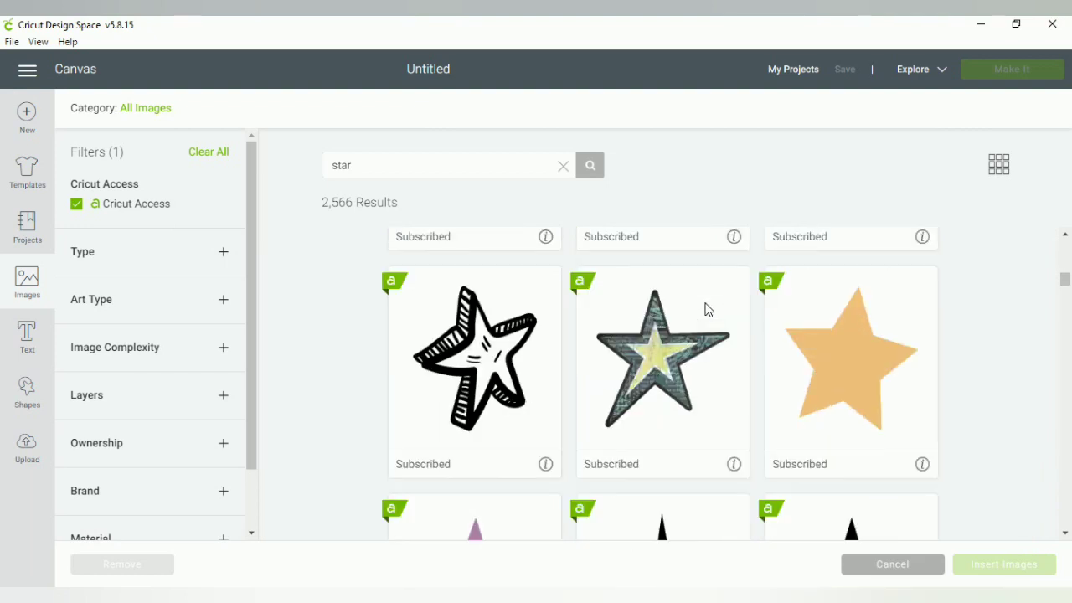
scroll(704, 307, "down", 2)
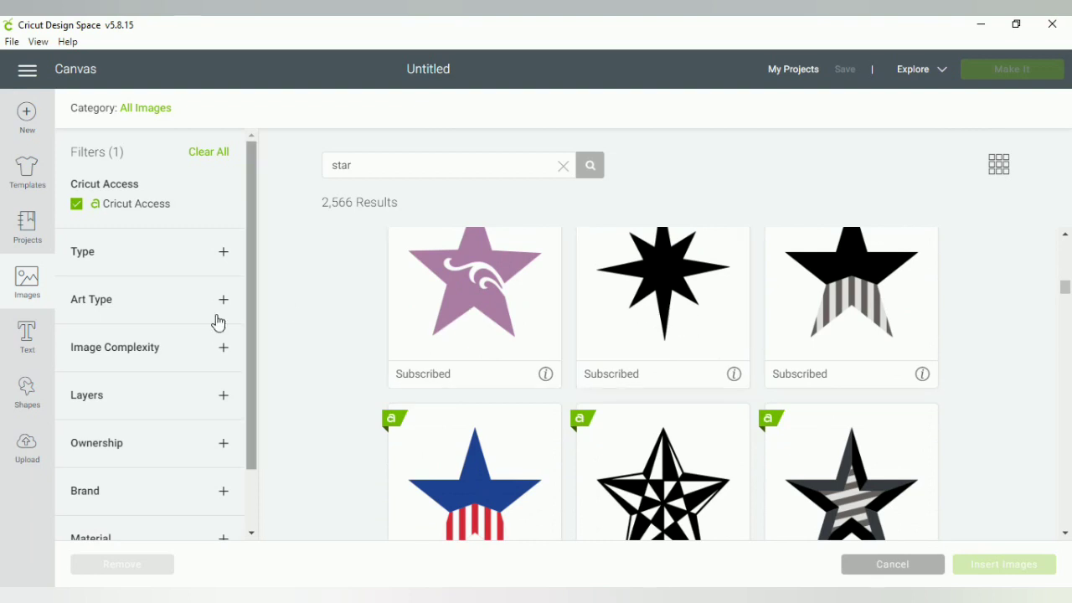
Add an 'I trust the' text layer and drag it into position near the canvas top
left_click(25, 335)
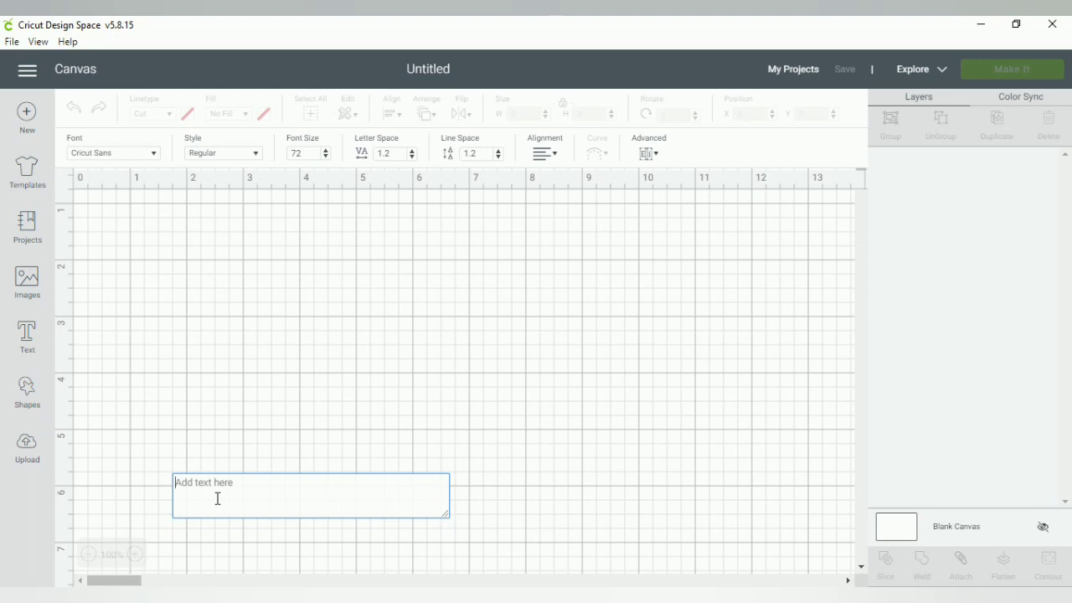
type("I trust the")
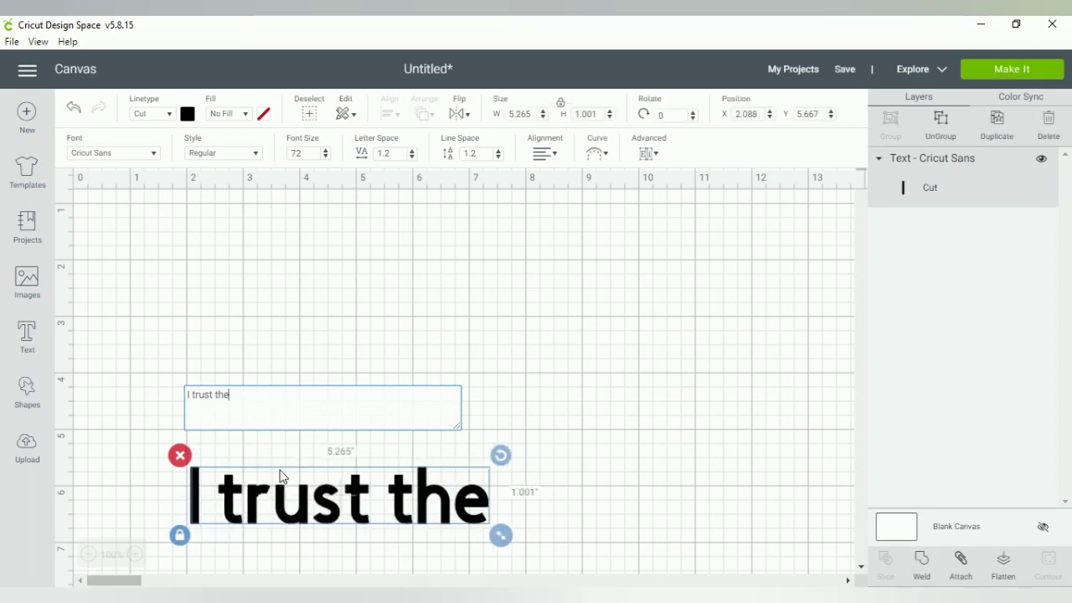
left_click(546, 454)
left_click_drag(366, 499, 327, 190)
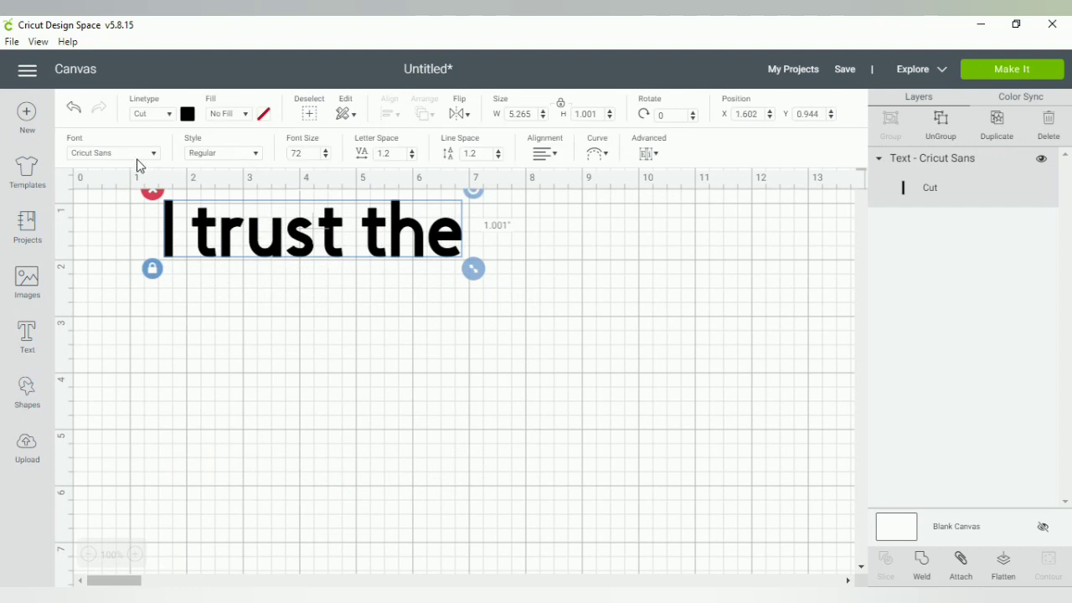
left_click_drag(308, 240, 303, 263)
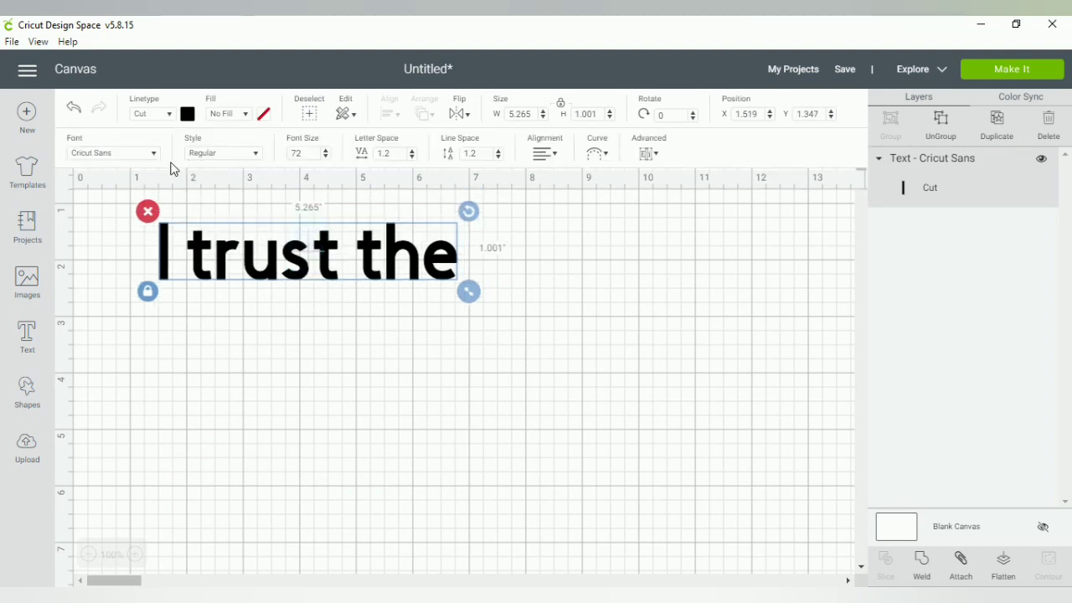
Find Arab Brushstroke Std Regular in the Fonts list and apply it to 'I trust the'
left_click(153, 156)
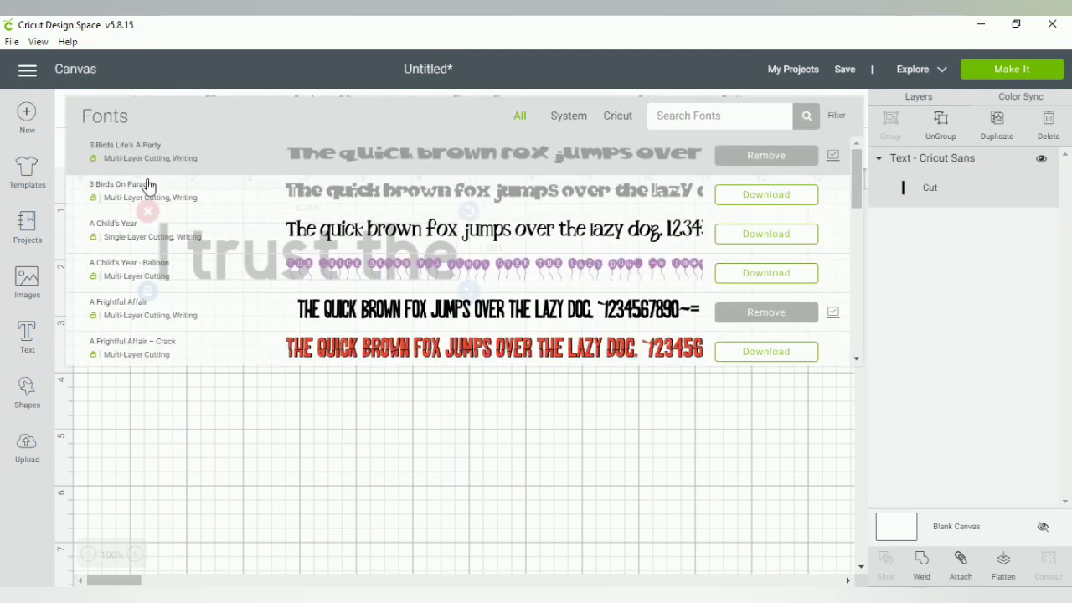
scroll(425, 276, "down", 3)
scroll(419, 284, "up", 3)
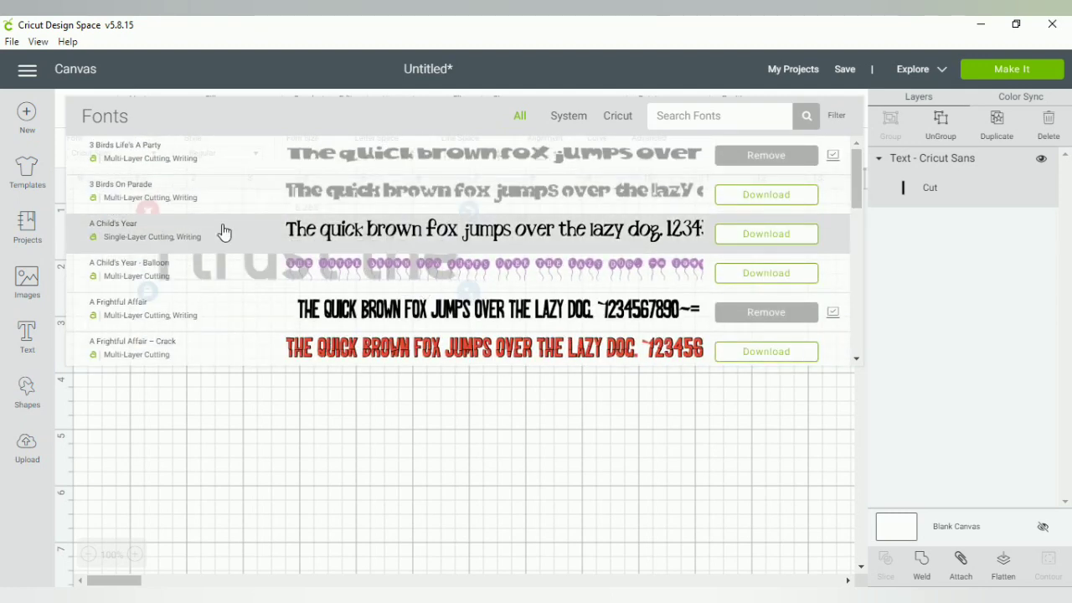
scroll(237, 248, "down", 4)
scroll(237, 248, "down", 2)
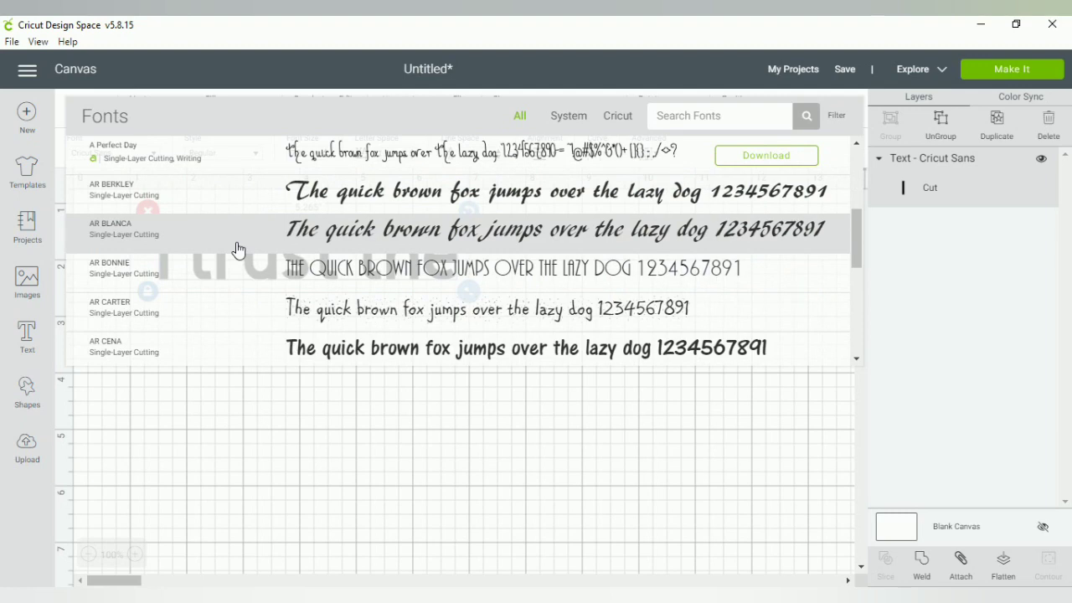
scroll(237, 249, "down", 6)
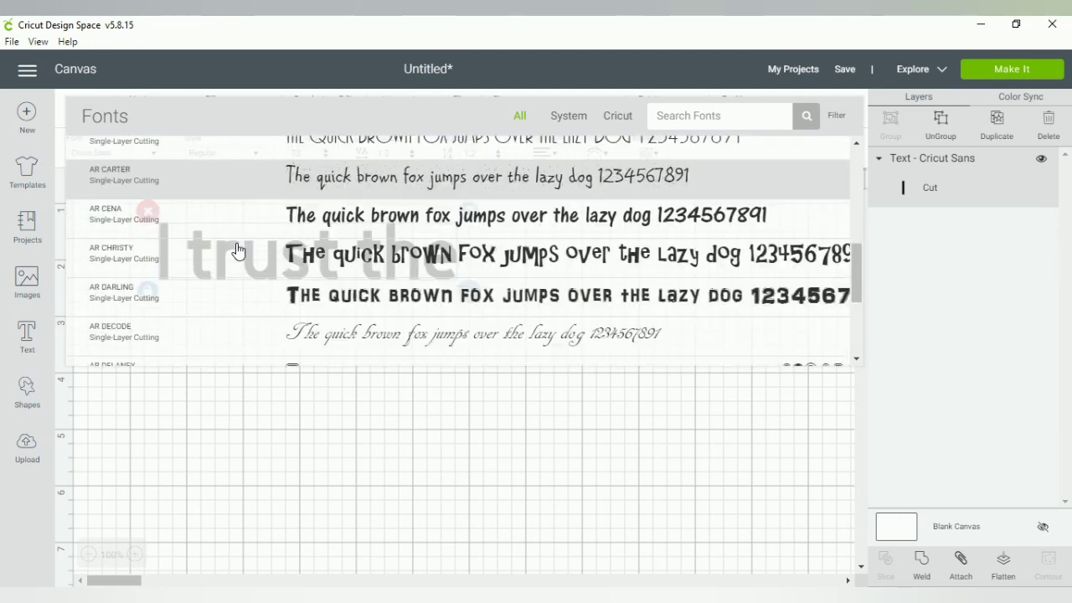
scroll(235, 249, "down", 15)
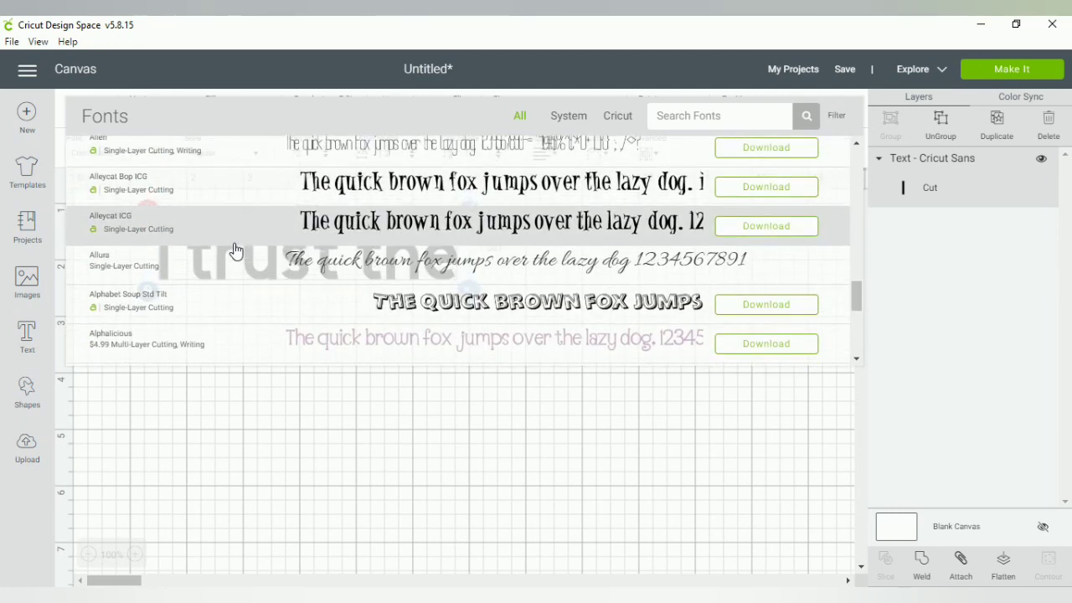
scroll(159, 206, "up", 2)
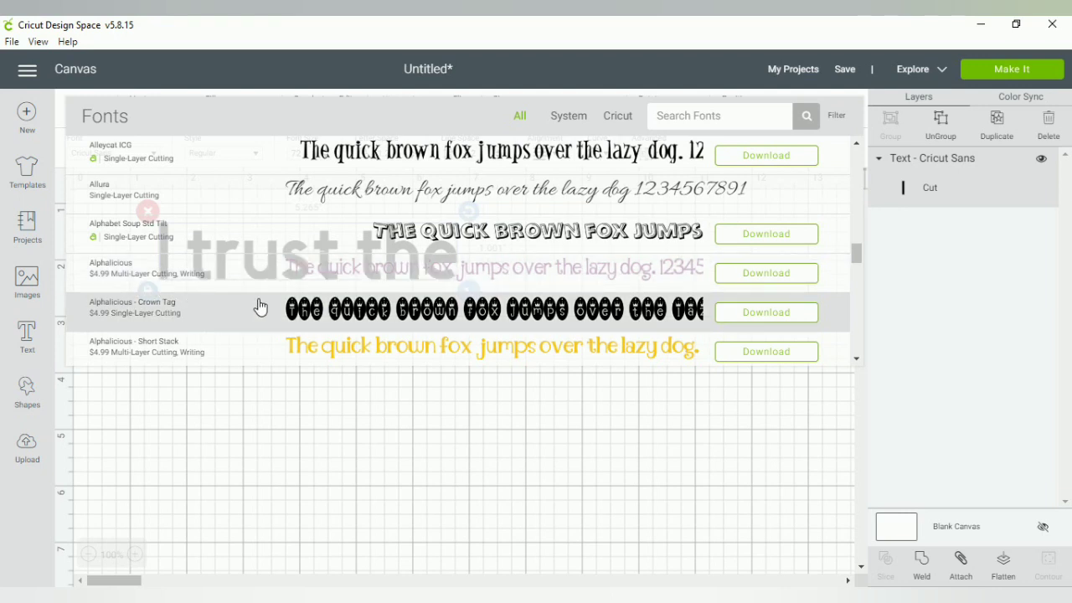
scroll(285, 289, "down", 4)
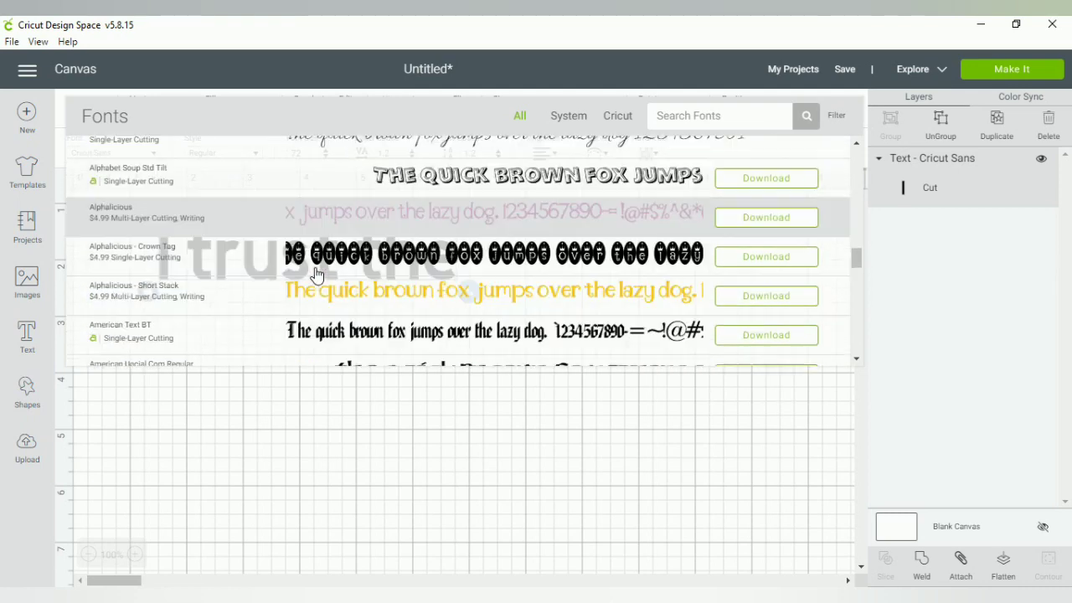
scroll(316, 276, "down", 2)
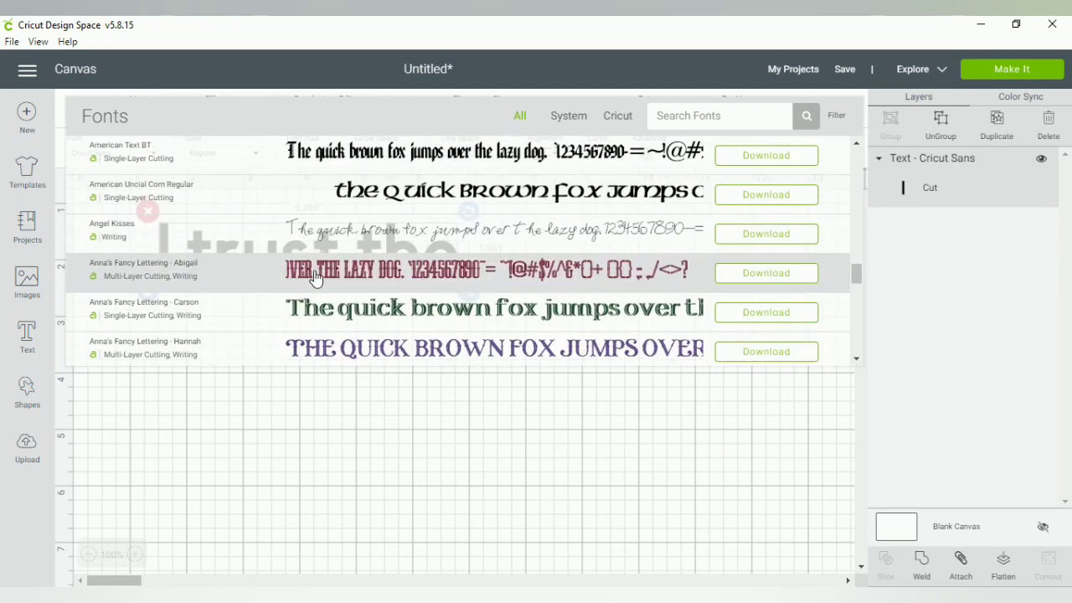
scroll(316, 279, "down", 9)
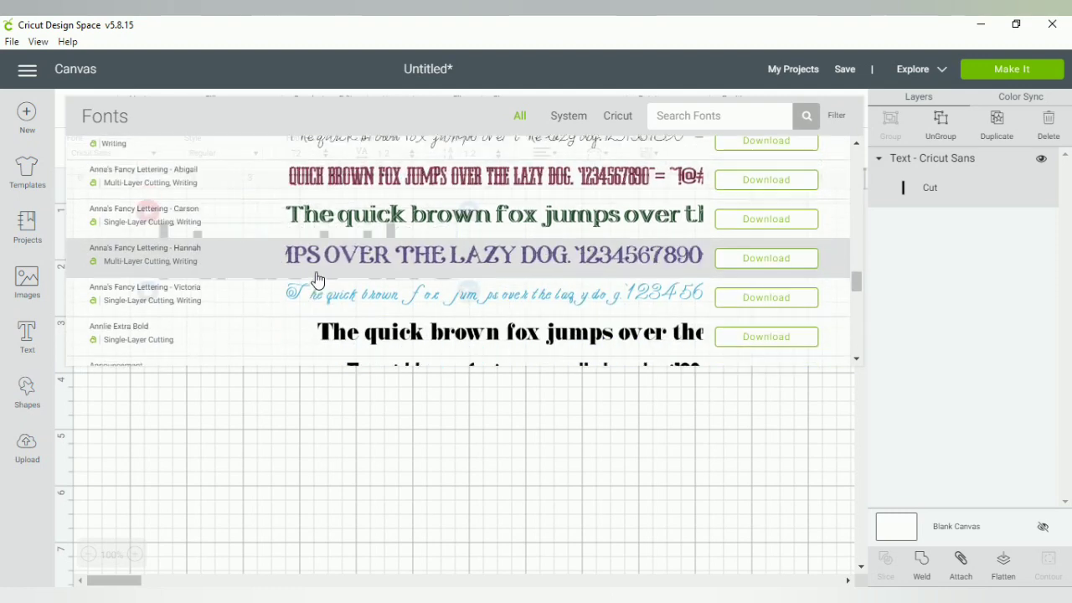
scroll(317, 276, "down", 4)
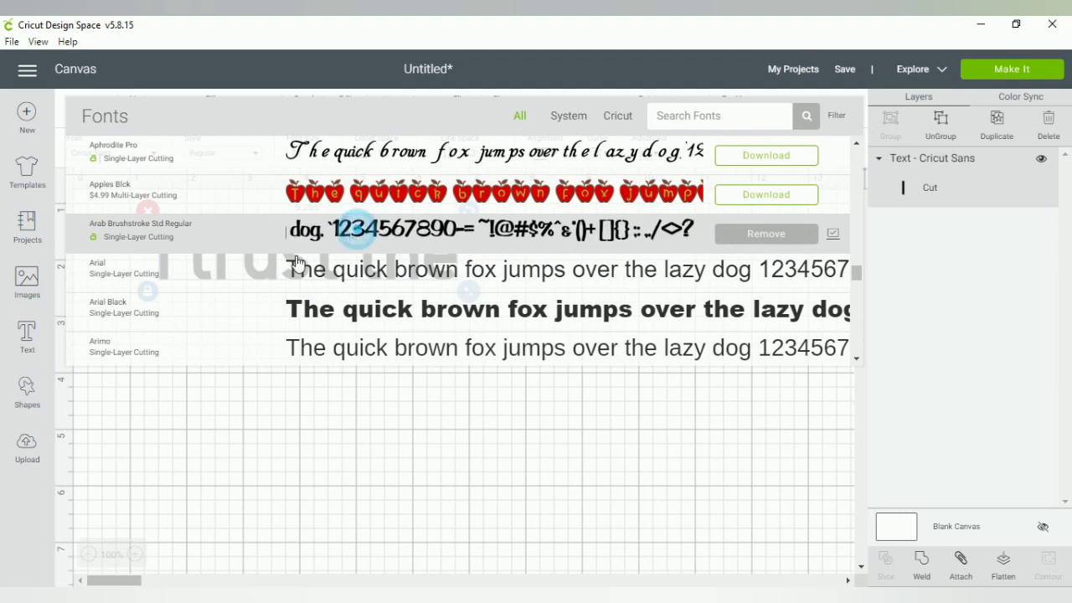
left_click(348, 241)
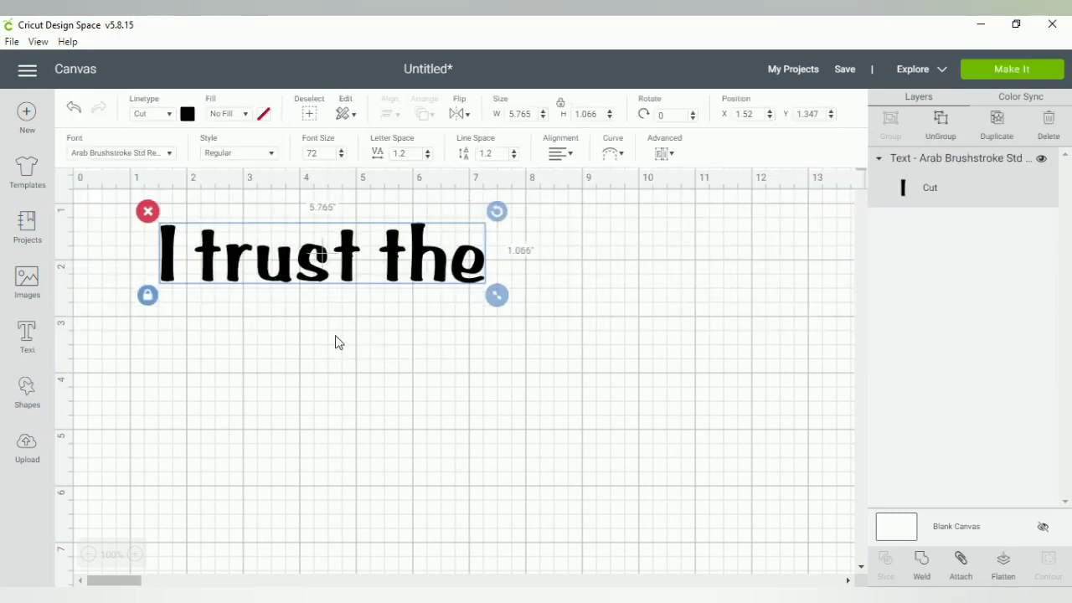
Nudge the 'I trust the' text slightly down and right to X 1.686, Y 1.625
left_click(297, 279)
left_click(299, 281)
left_click_drag(309, 281, 317, 294)
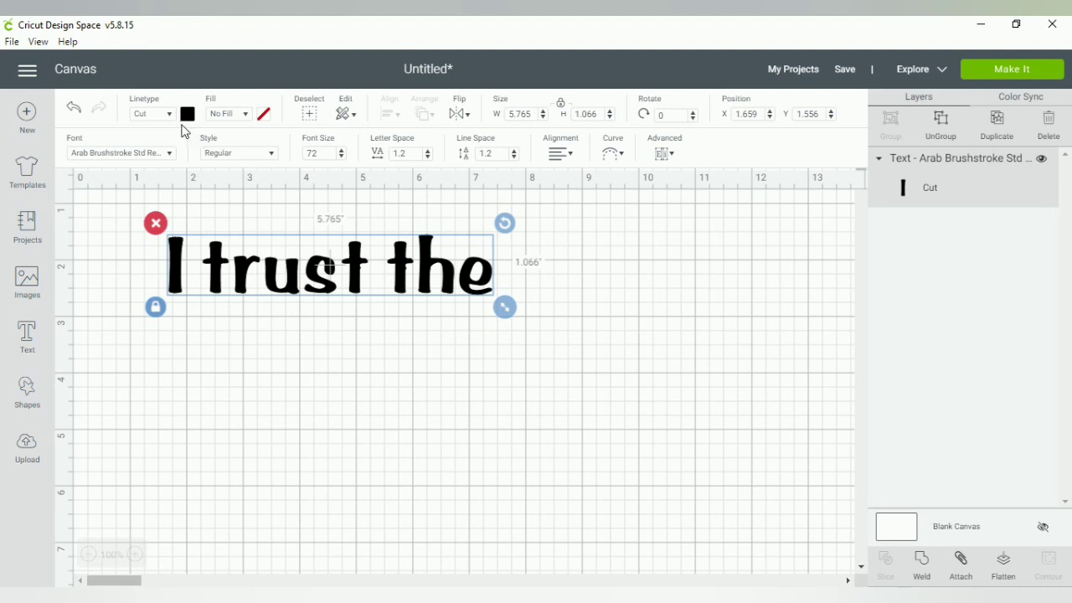
Keep the text in Arab Brushstroke Std Regular style and reselect it
left_click(252, 154)
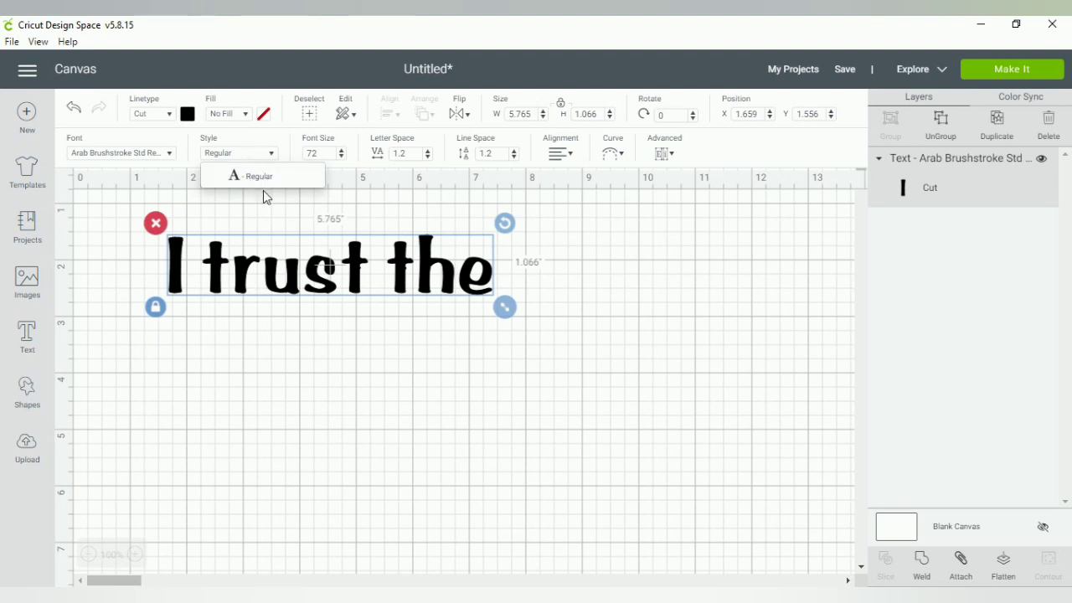
left_click(257, 179)
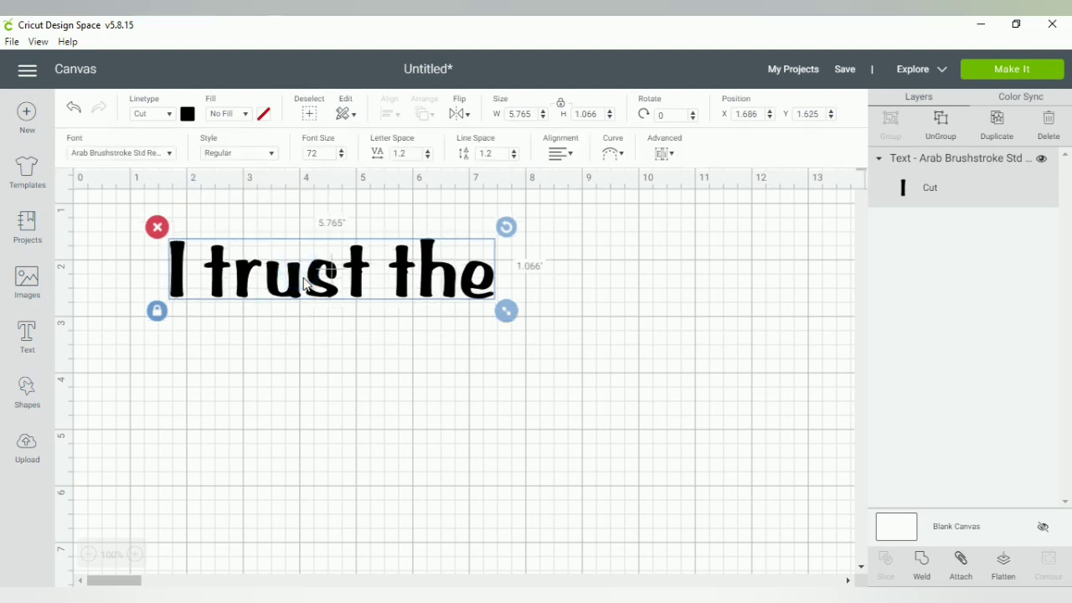
left_click(300, 265)
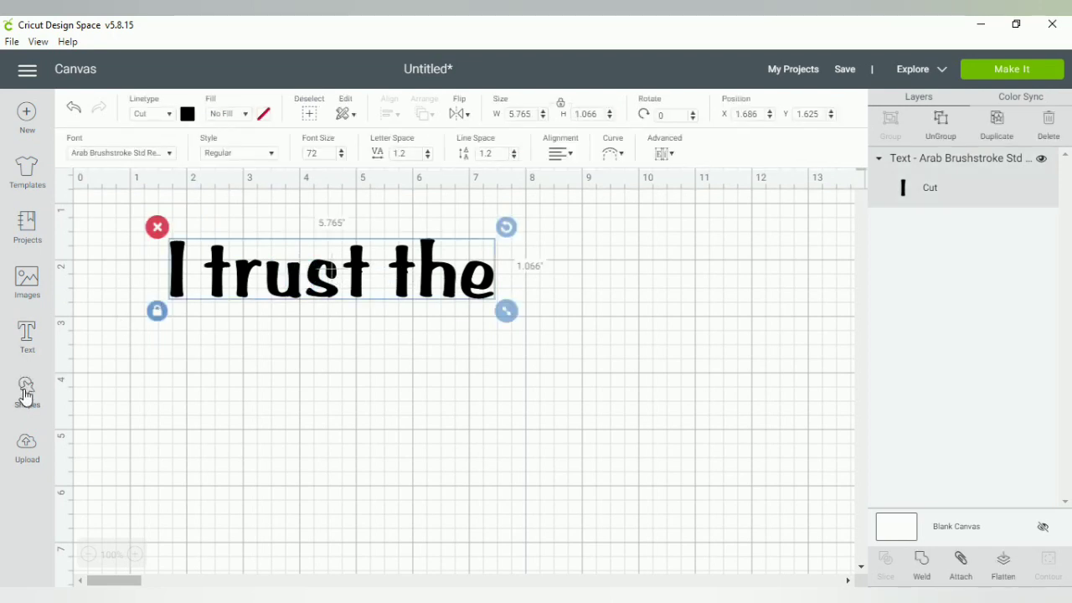
Add a Star shape below 'I trust the' and rotate it slightly clockwise
left_click(25, 391)
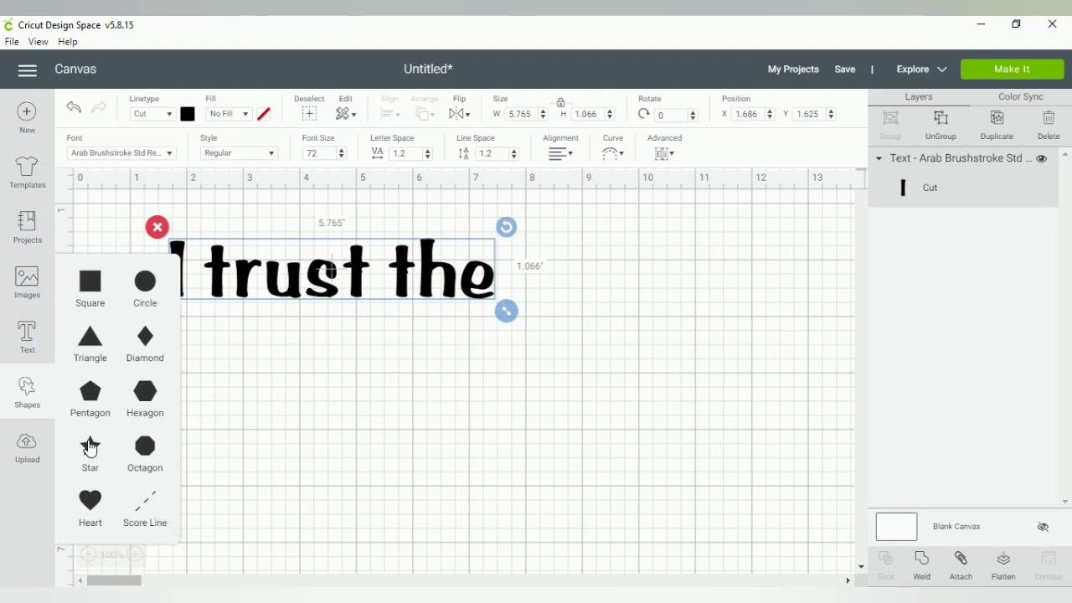
left_click(91, 446)
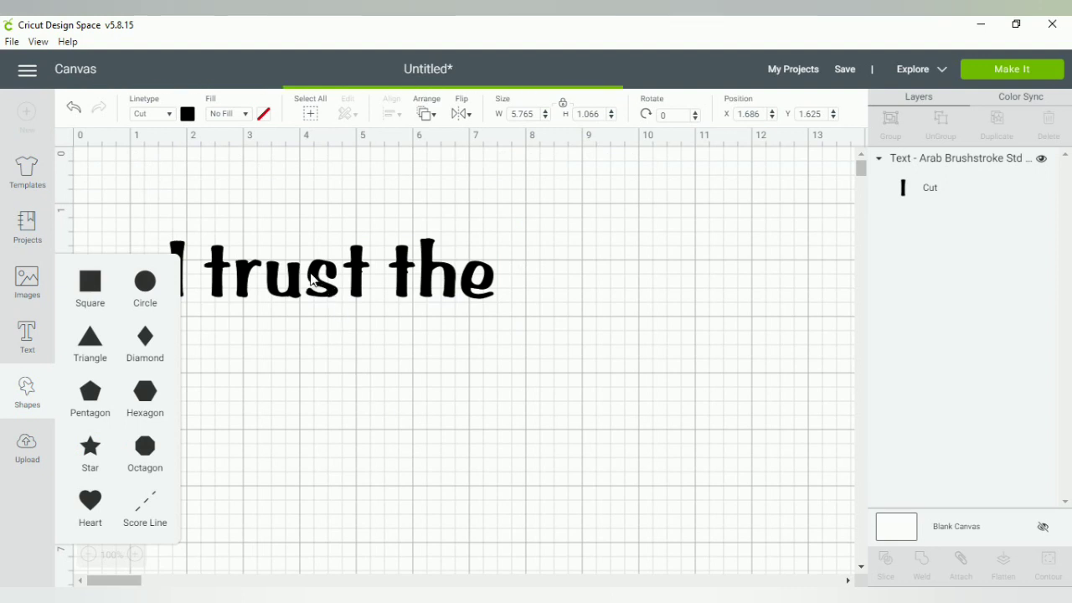
left_click_drag(294, 331, 377, 423)
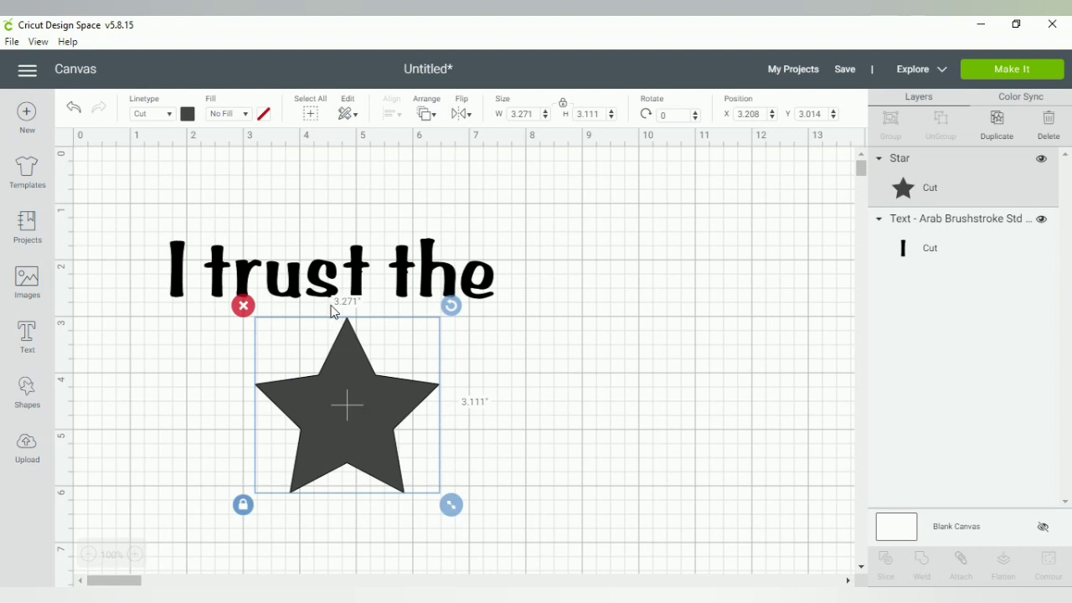
left_click_drag(359, 388, 355, 394)
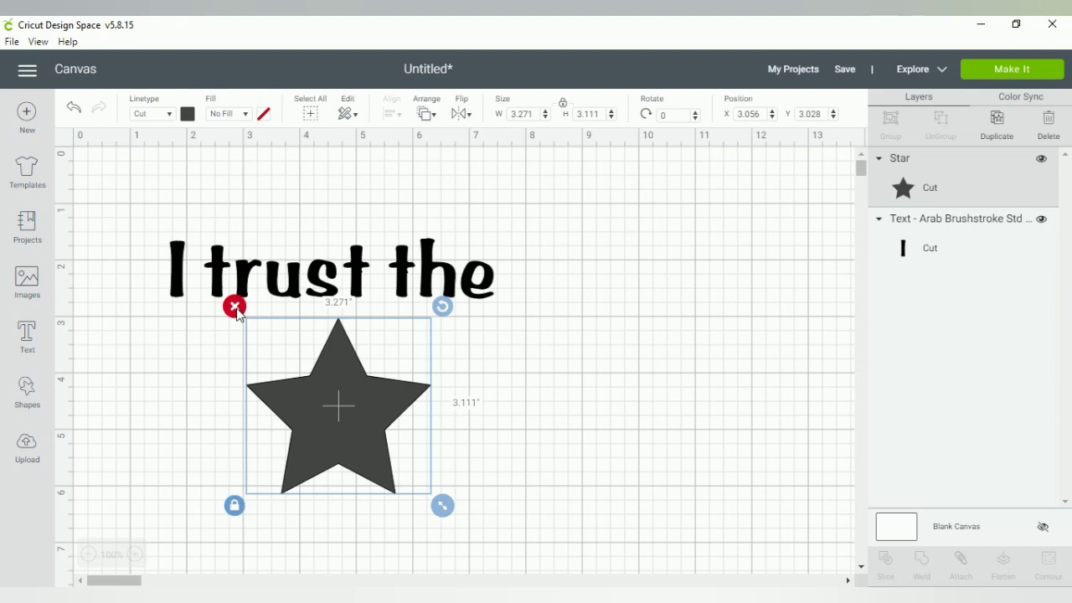
left_click(238, 272)
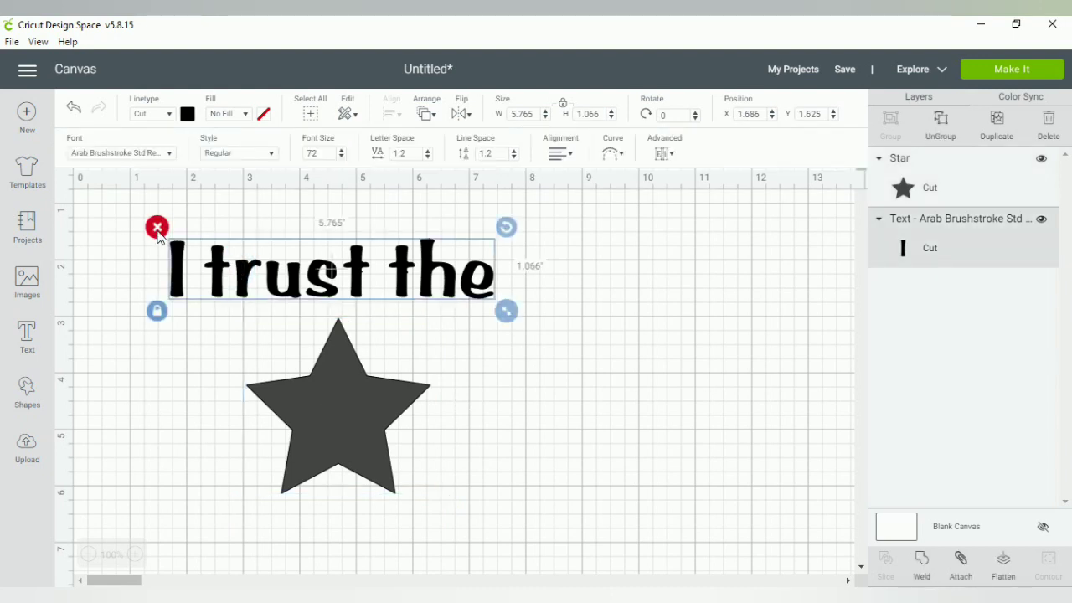
left_click(275, 400)
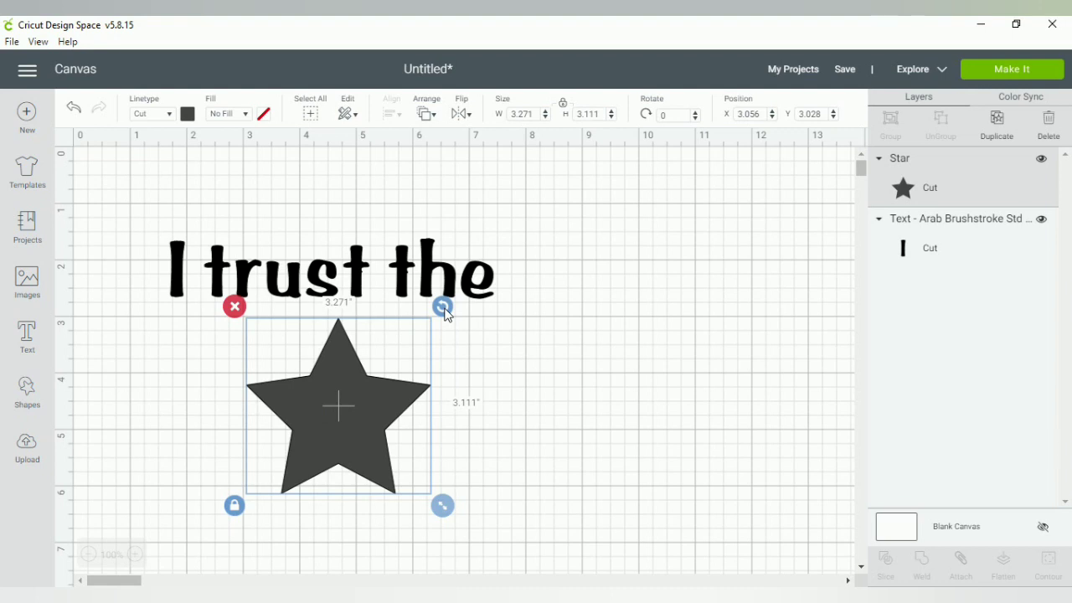
left_click_drag(447, 315, 405, 349)
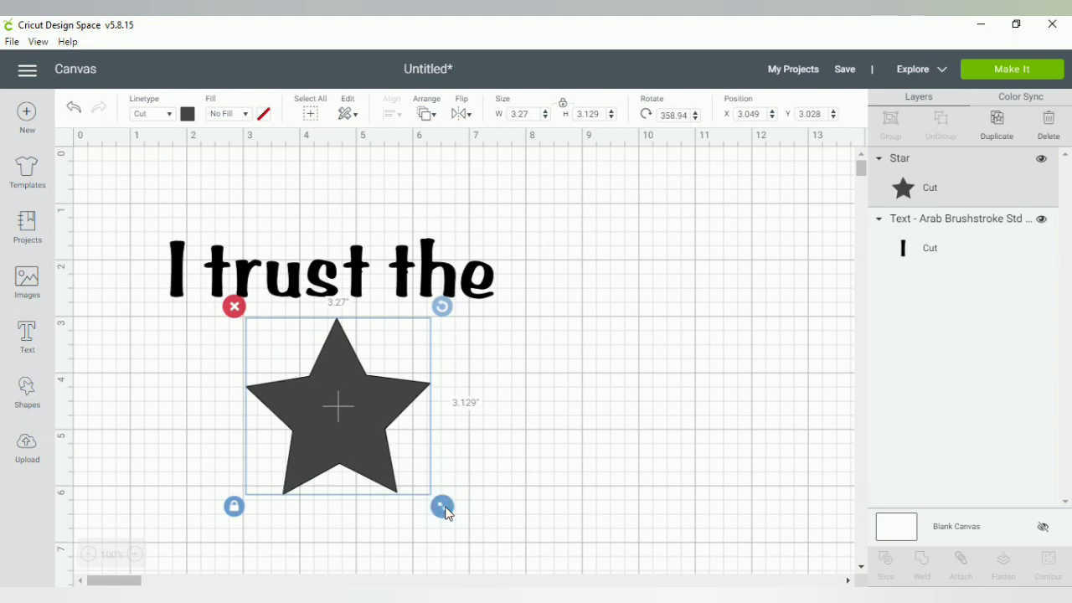
Resize the star to about 3.322 by 3.625 inches, unlocking its proportions
left_click_drag(444, 509, 540, 581)
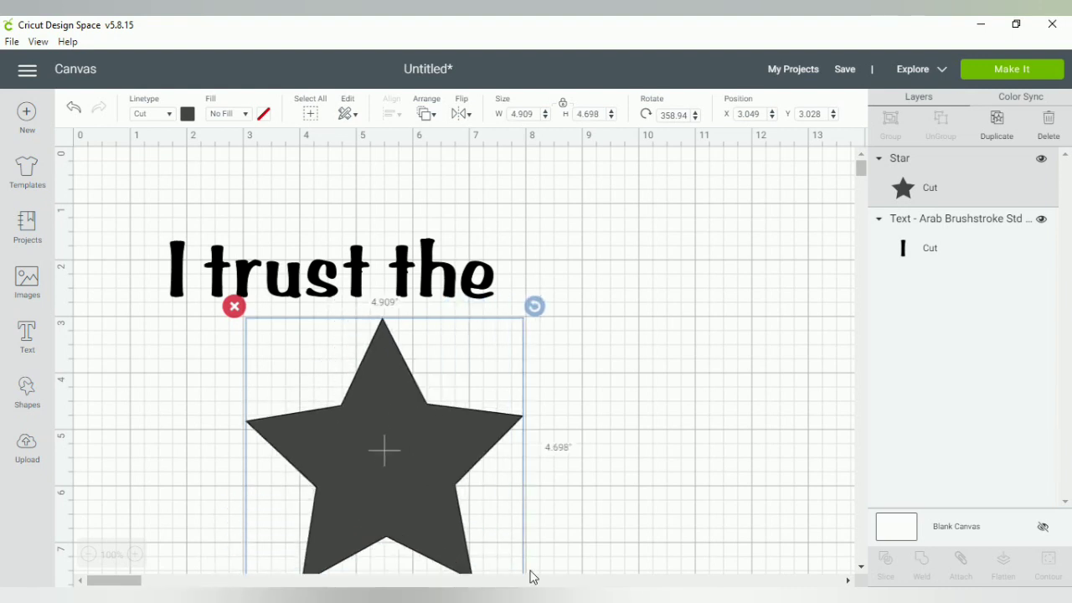
scroll(545, 519, "down", 3)
left_click_drag(534, 438, 449, 369)
scroll(447, 362, "up", 3)
left_click_drag(366, 397, 348, 396)
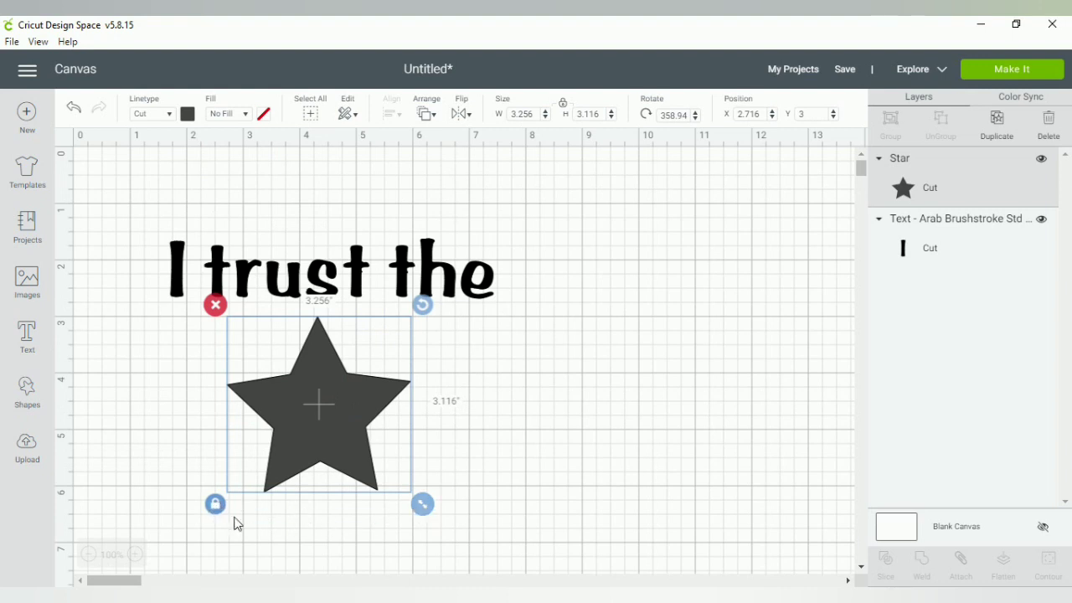
left_click_drag(422, 494, 505, 578)
scroll(495, 562, "down", 1)
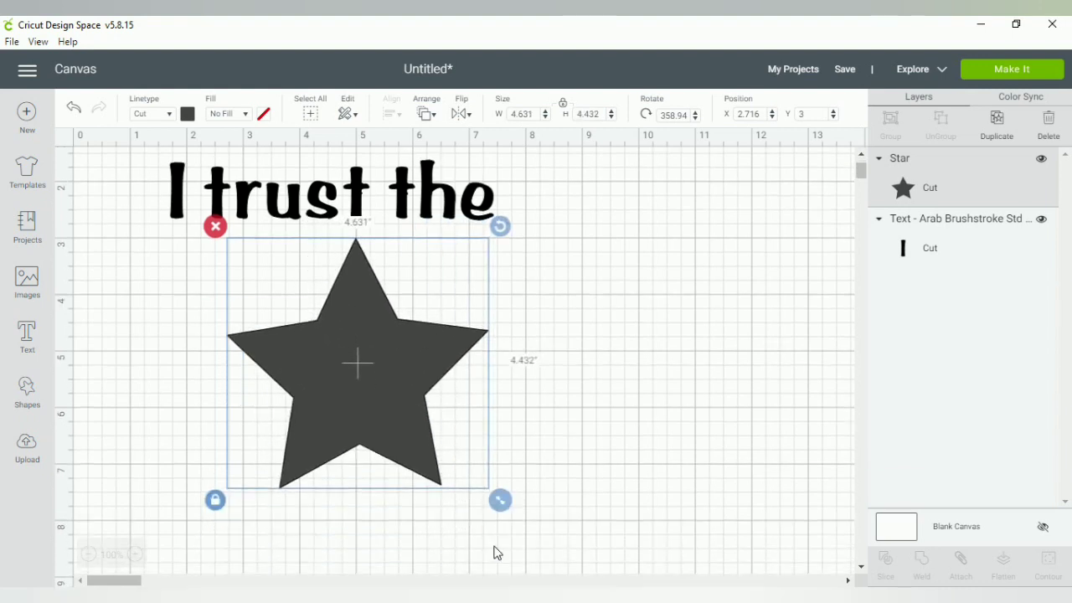
left_click_drag(505, 512, 426, 454)
left_click(215, 399)
Undo the star resizing back to 3.27 by 3.129 inches and nudge it slightly left and down
left_click(216, 500)
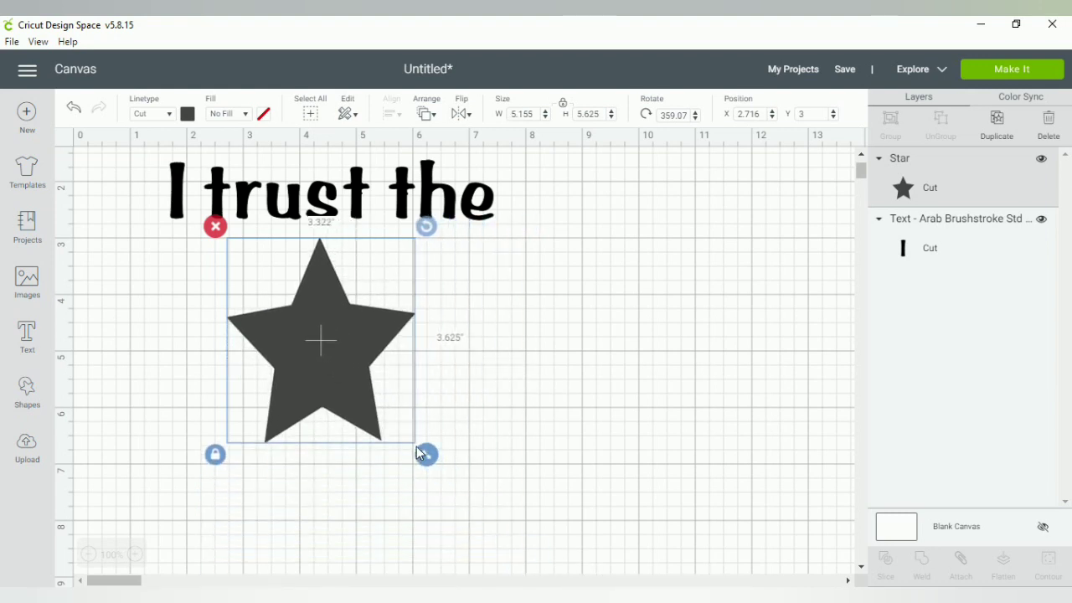
left_click(74, 108)
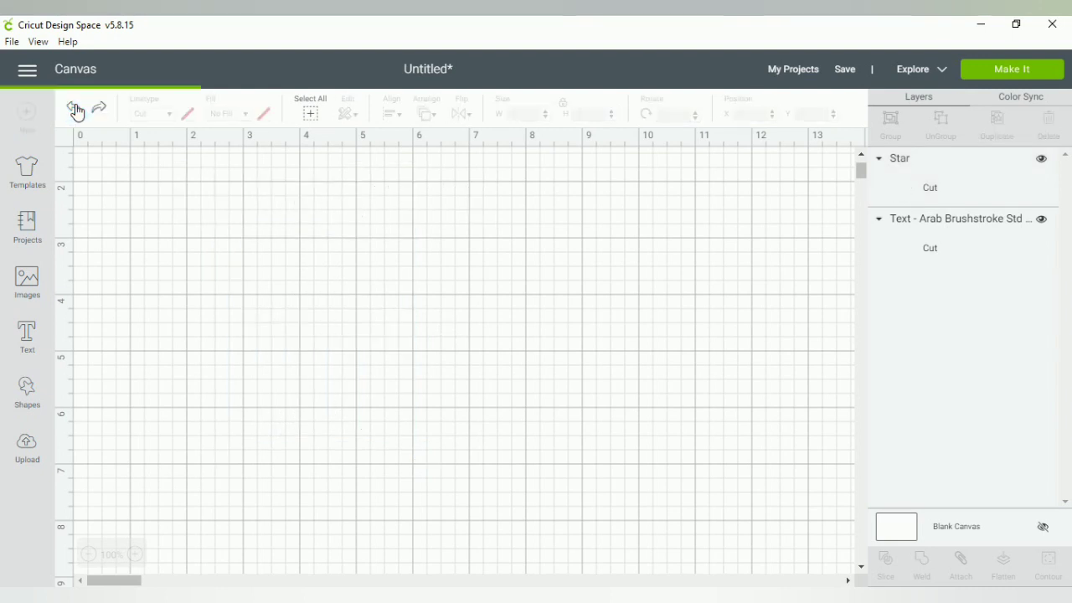
left_click(74, 108)
left_click(75, 110)
left_click(75, 110)
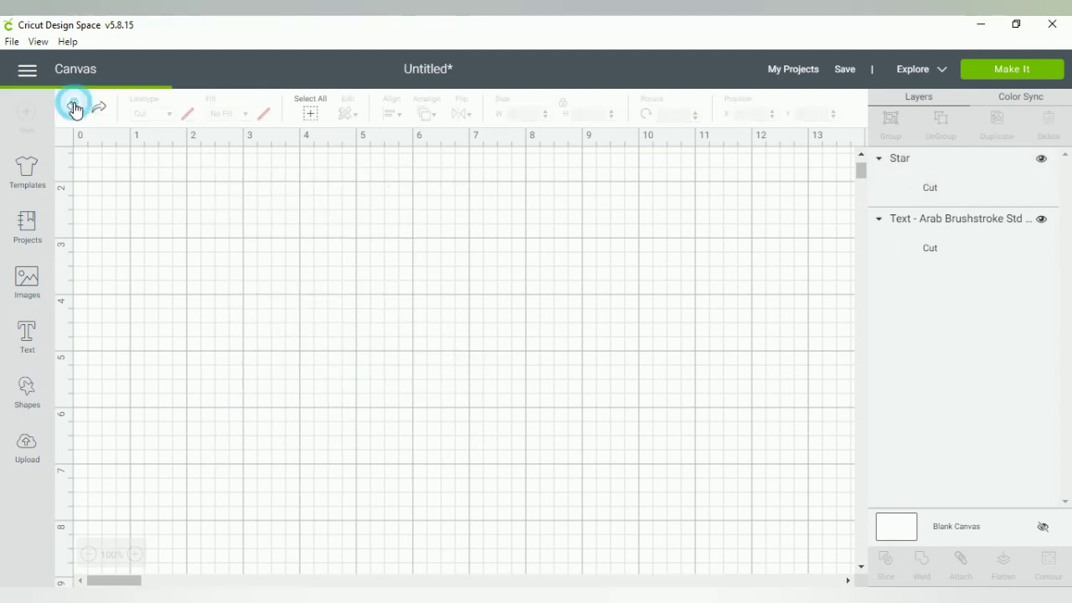
left_click(75, 110)
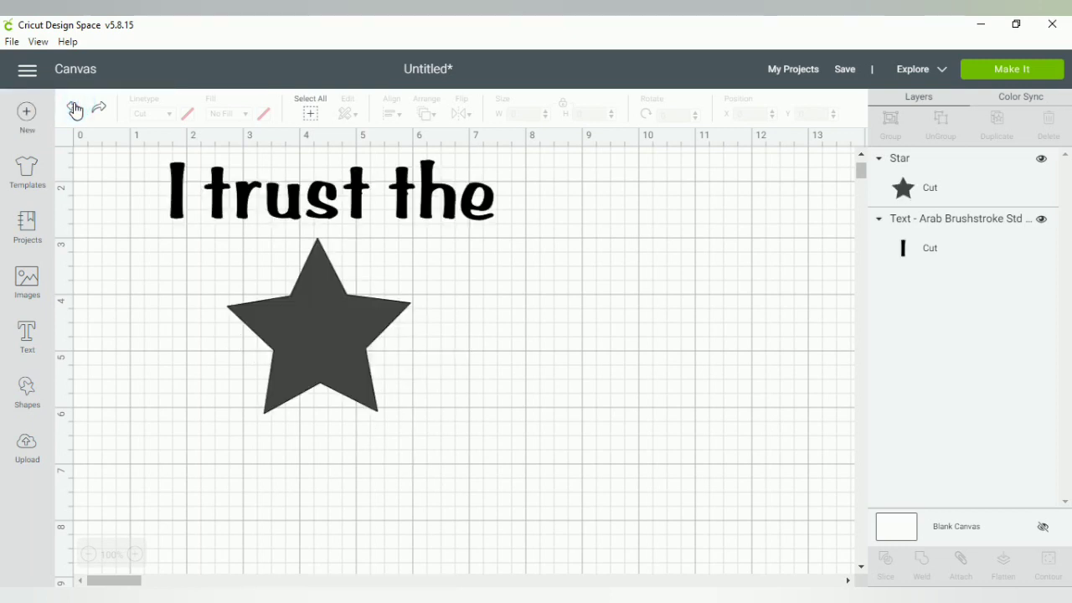
left_click(74, 110)
left_click(74, 109)
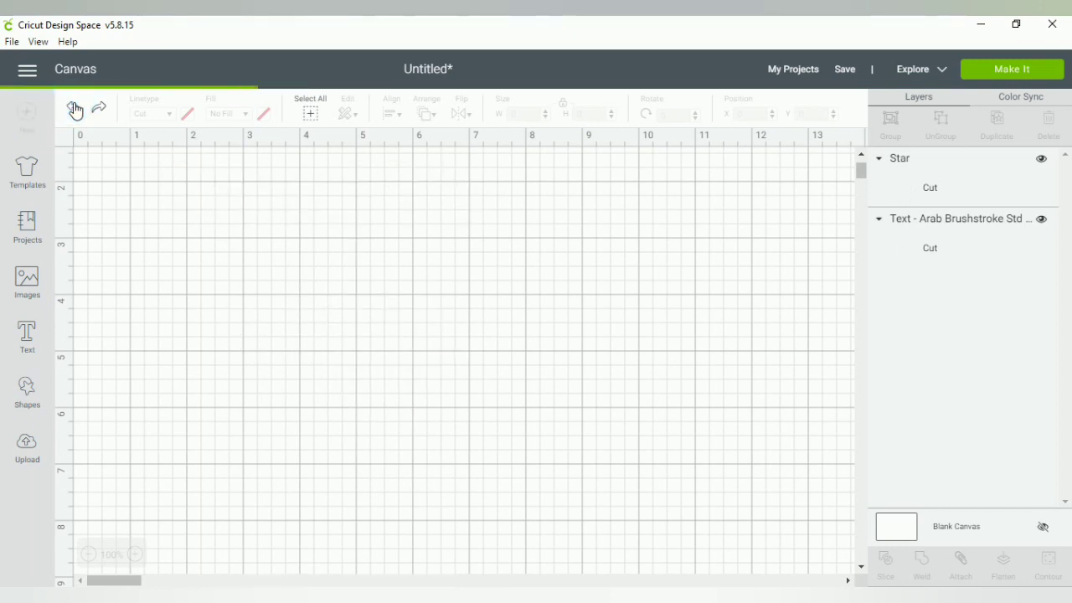
left_click(74, 110)
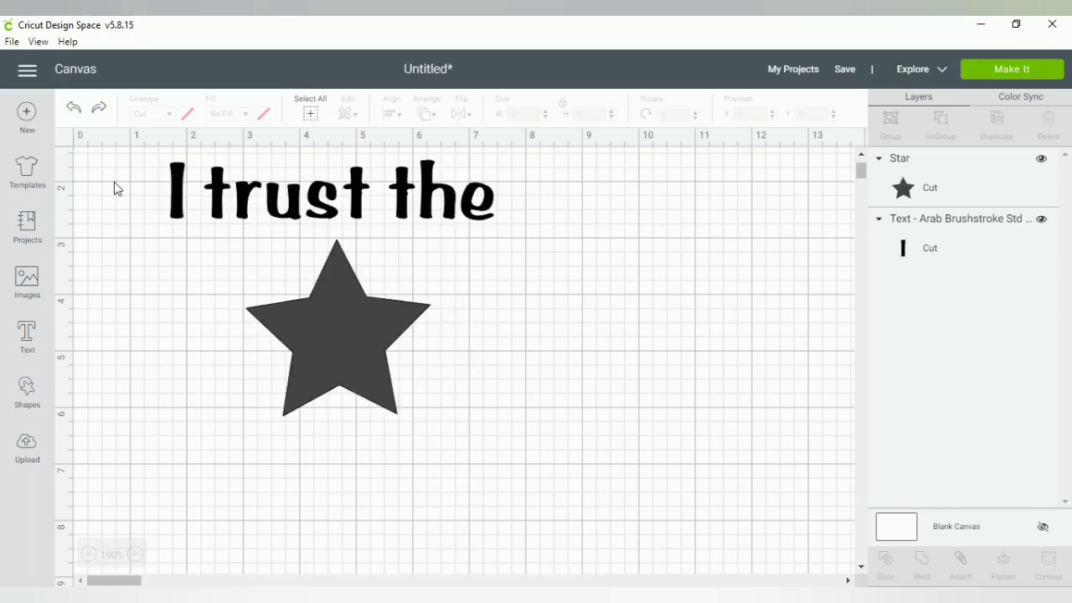
left_click(72, 110)
left_click_drag(321, 327, 309, 331)
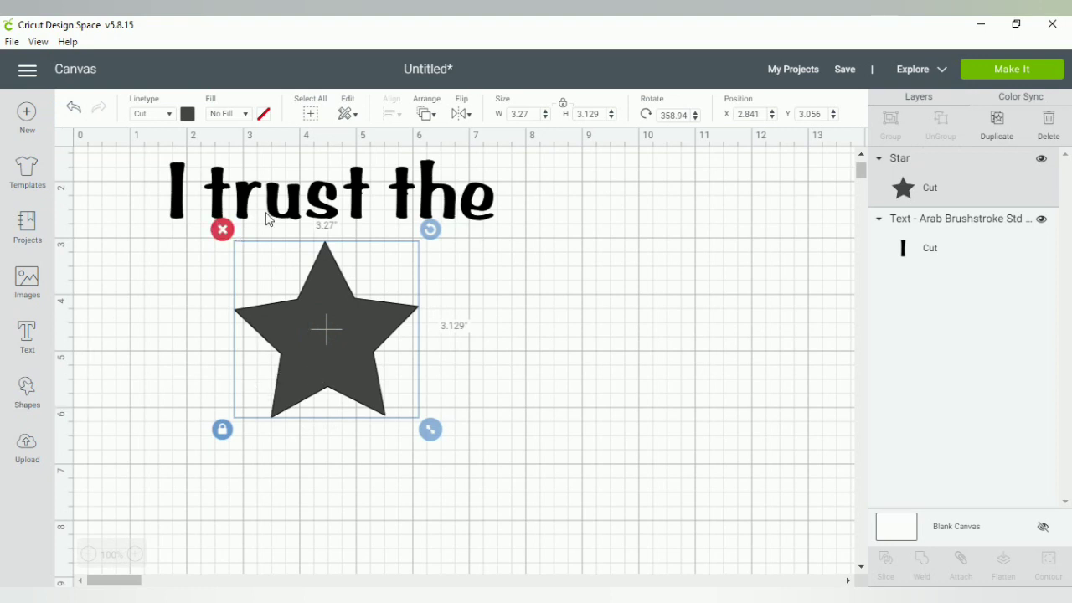
Shift the star left to X 2.771, Y 3.111, trying a duplicate copy and deleting it
left_click_drag(334, 331, 330, 335)
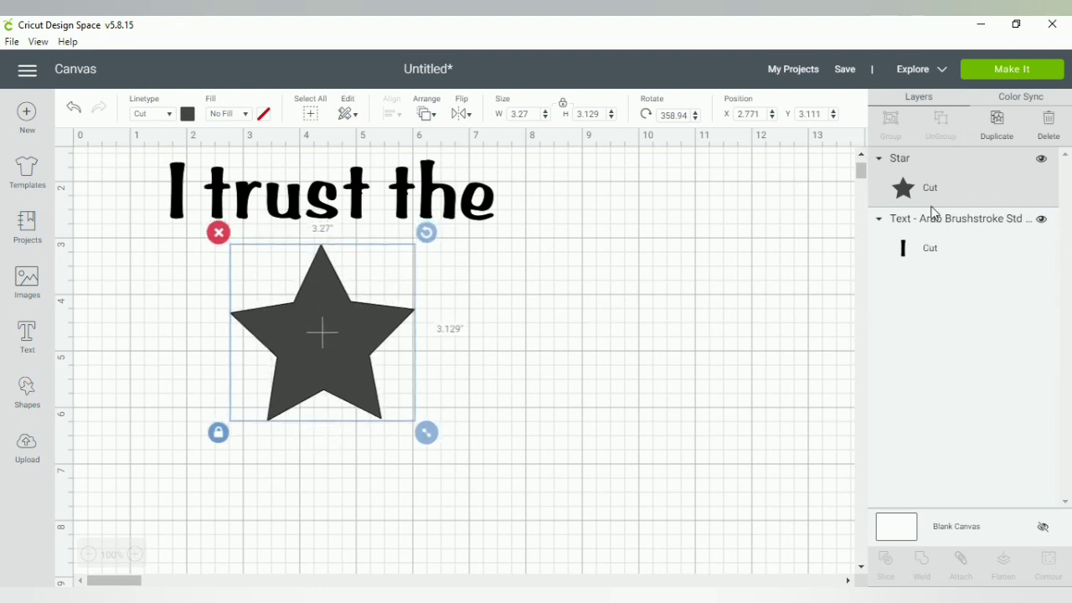
left_click(997, 126)
left_click(368, 348)
left_click_drag(368, 348, 620, 330)
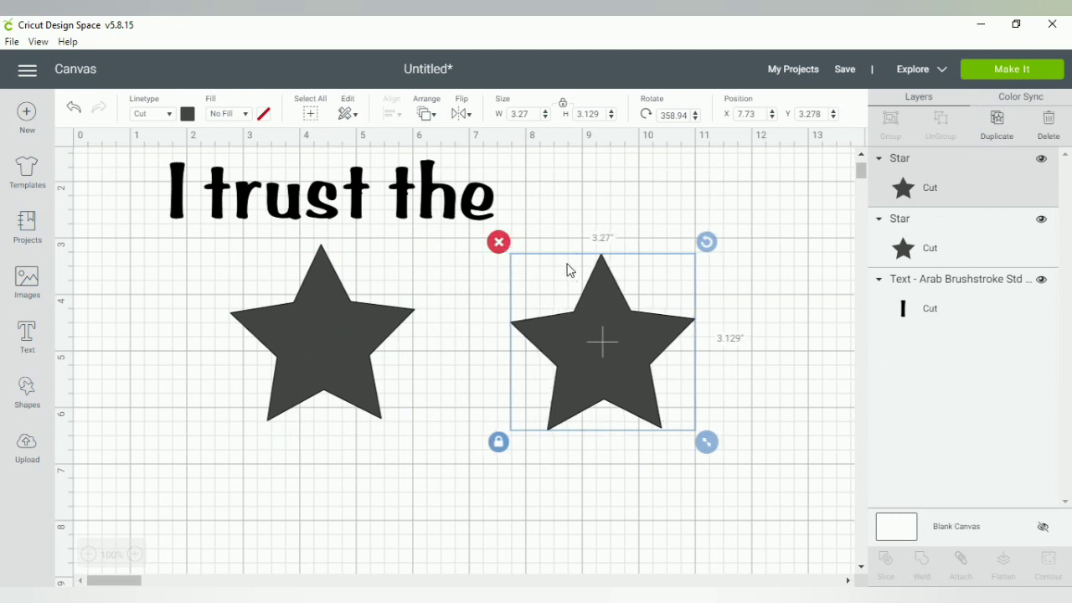
left_click(498, 242)
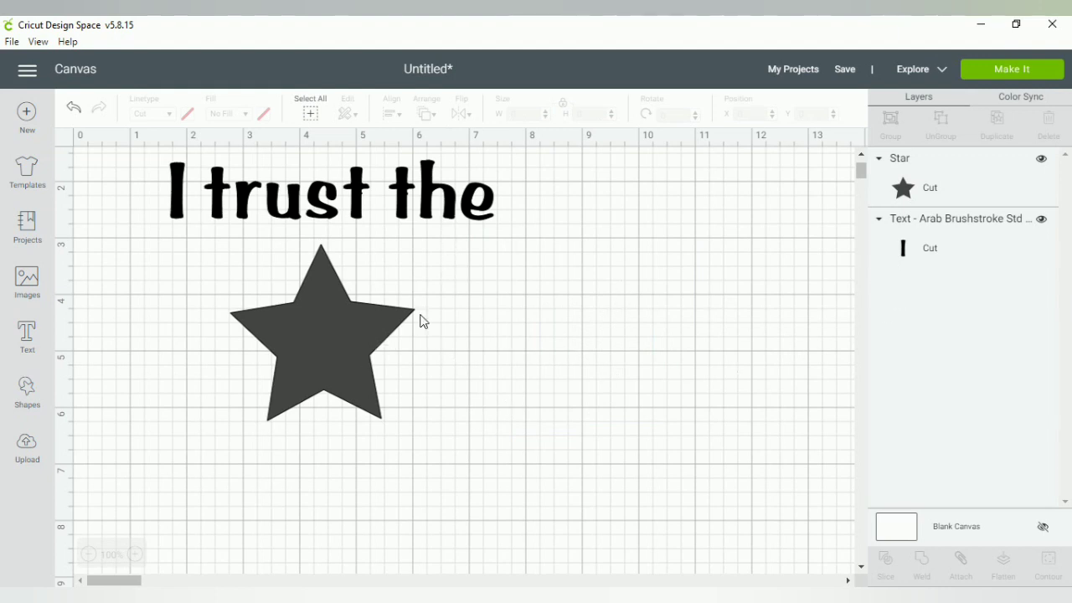
left_click(324, 344)
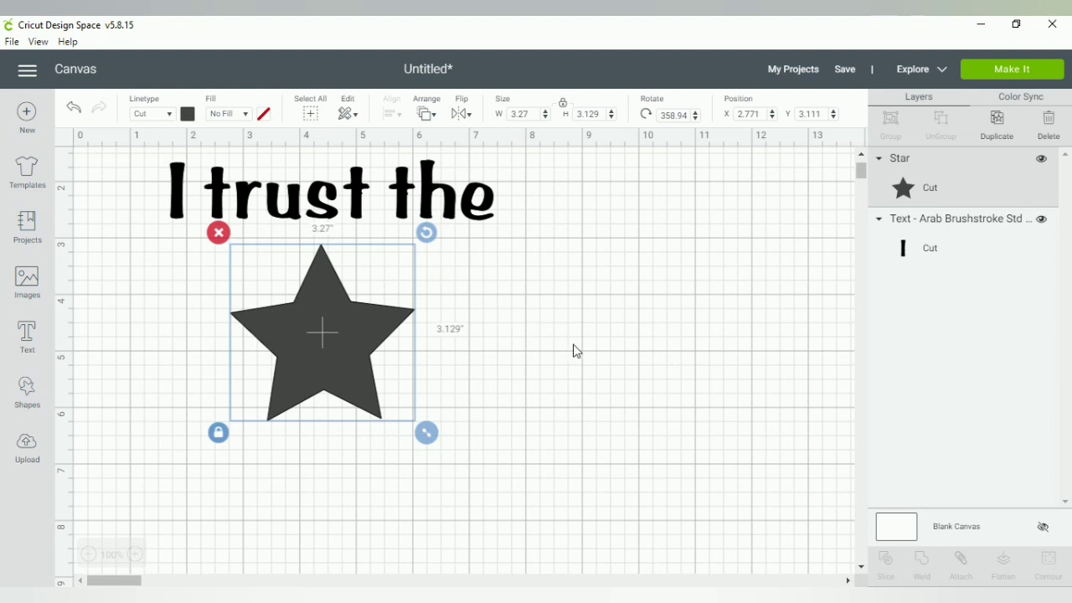
Marquee-select both 'I trust the' and the star, spanning 5.765 by 4.616 inches
left_click_drag(524, 321, 264, 174)
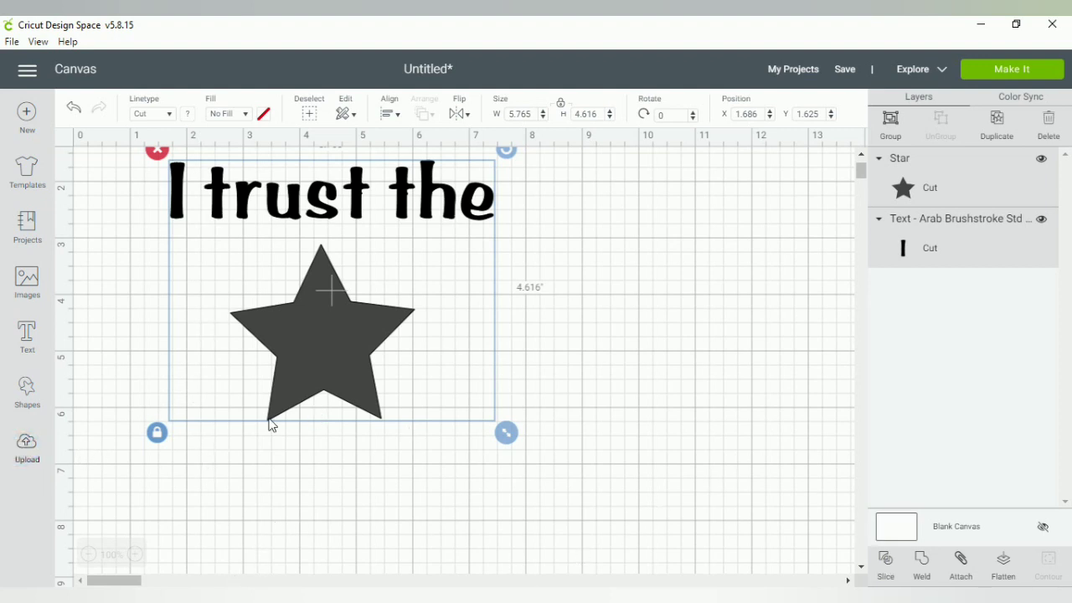
Open the Upload page showing recently uploaded images
left_click(27, 448)
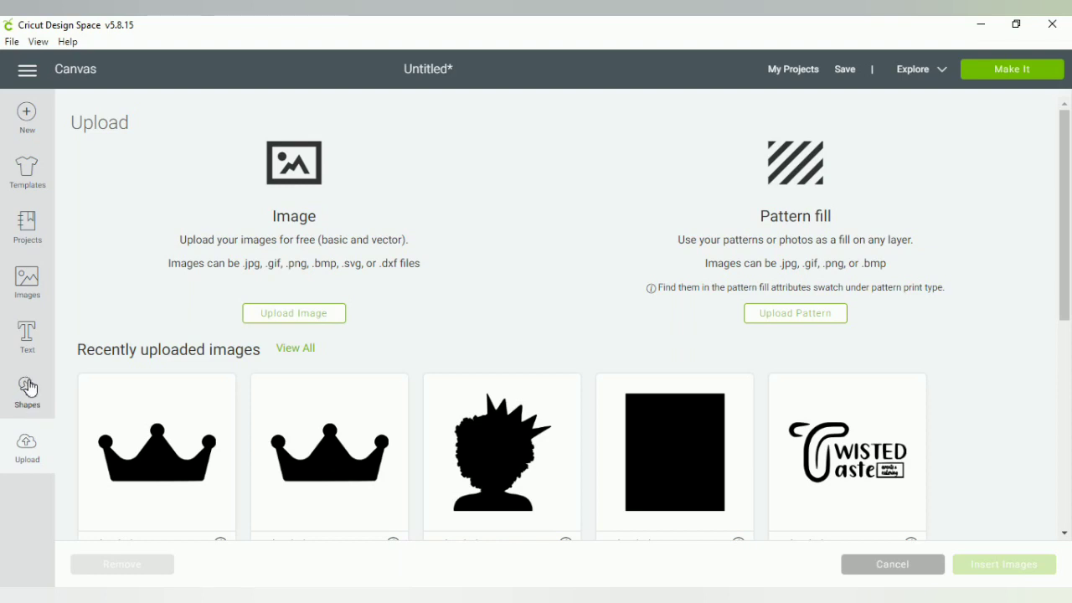
Close the upload page through the Shapes list and reselect the star on the canvas
left_click(29, 385)
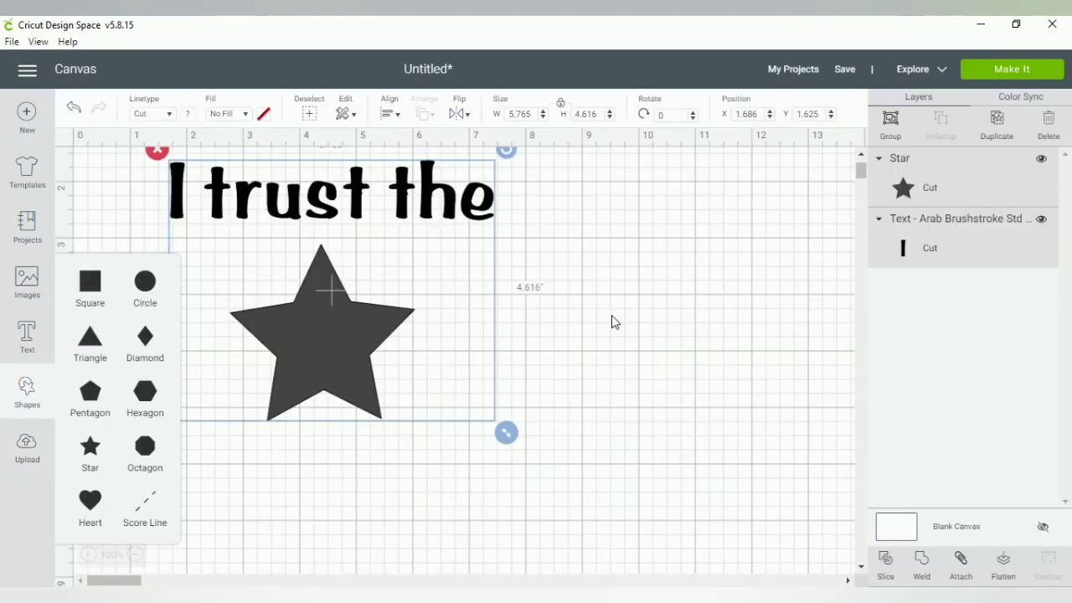
left_click(612, 318)
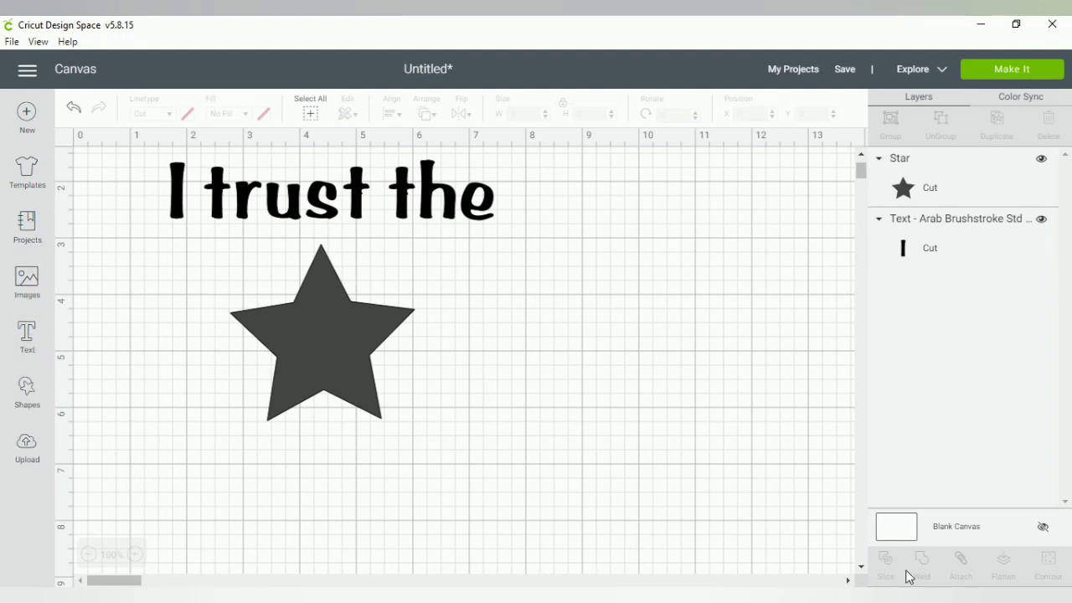
left_click(388, 383)
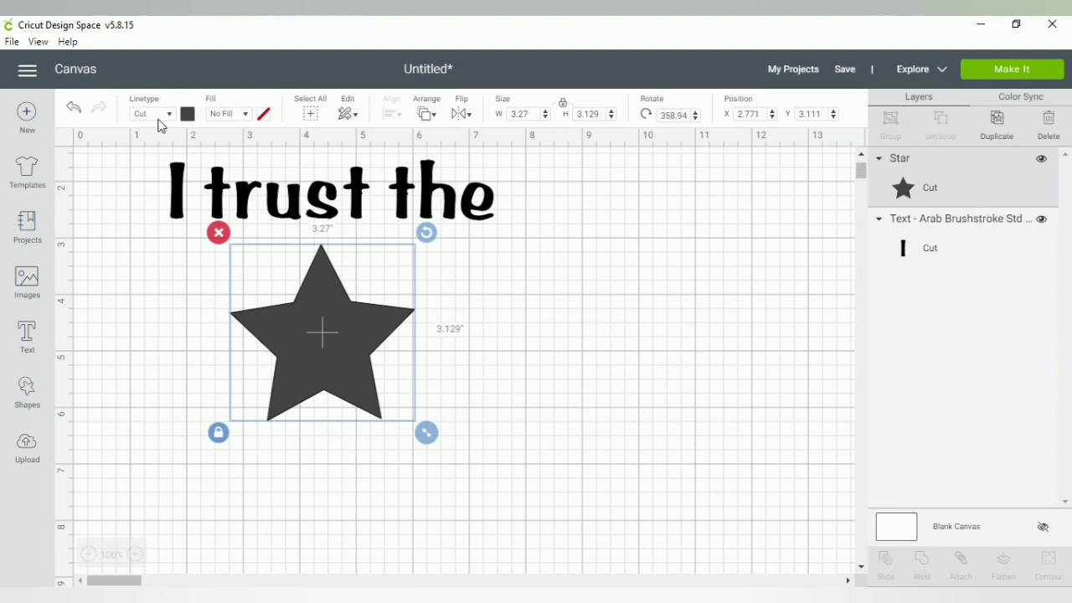
Select the 72 pt 'I trust the' text to show its font and curve settings
left_click(273, 209)
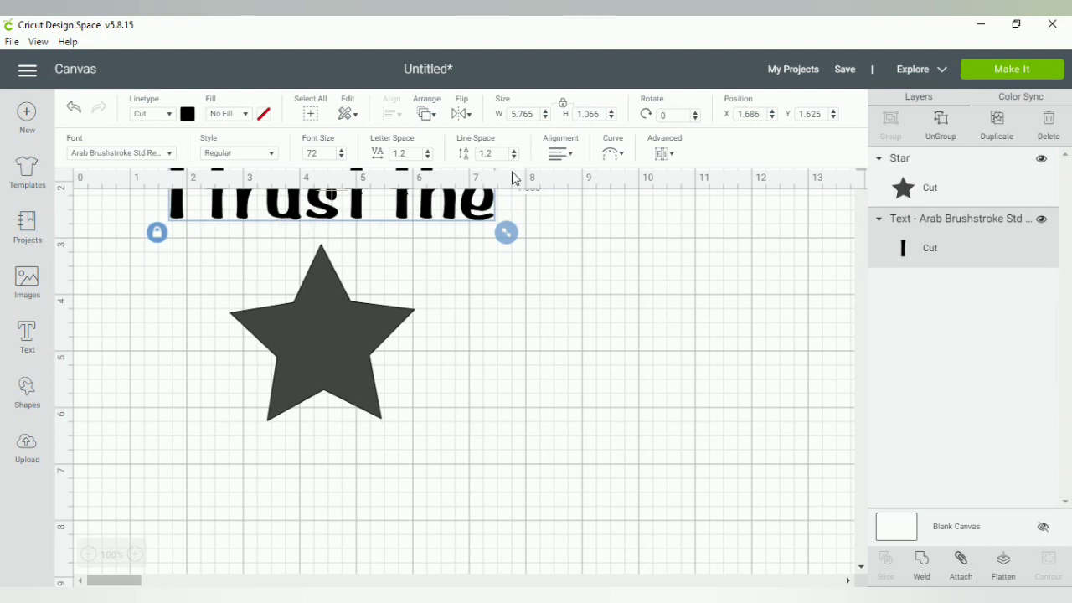
Curve 'I trust the' into an arc with diameter 10.126 and nudge the star slightly lower
left_click(568, 156)
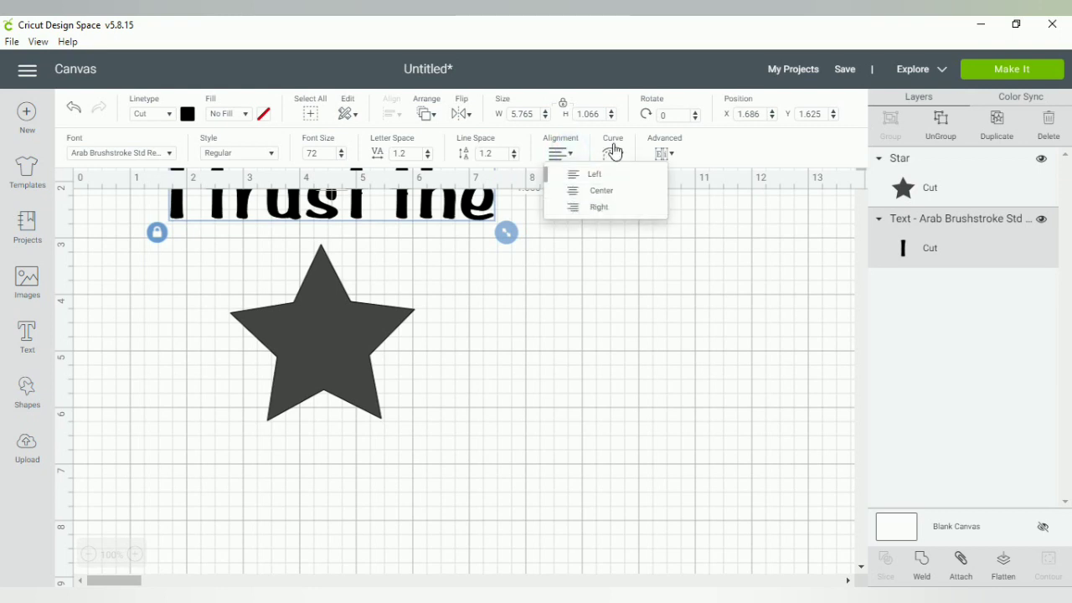
left_click(614, 151)
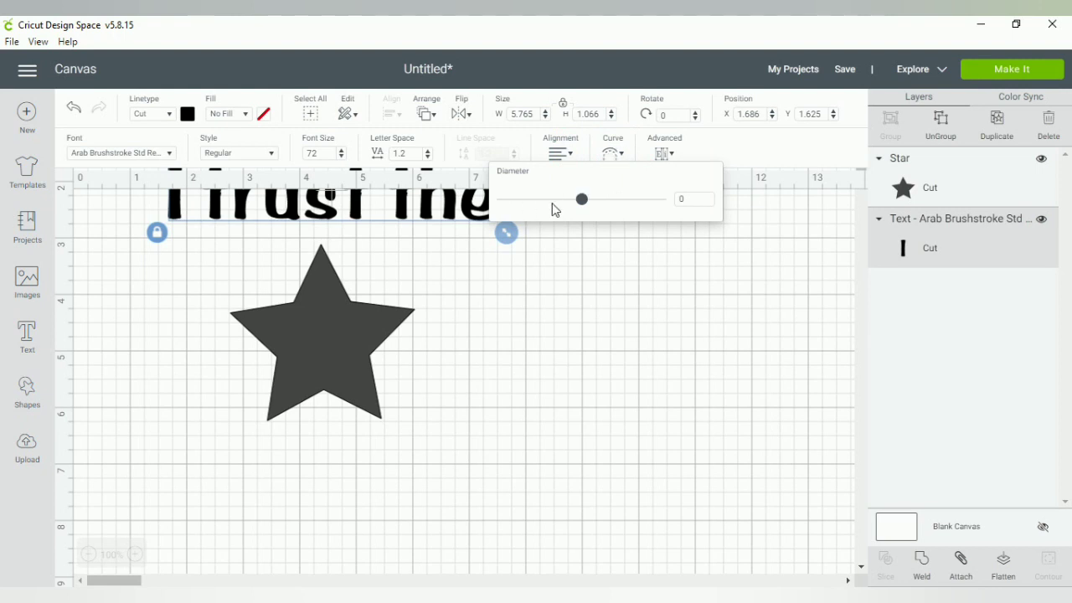
left_click(626, 199)
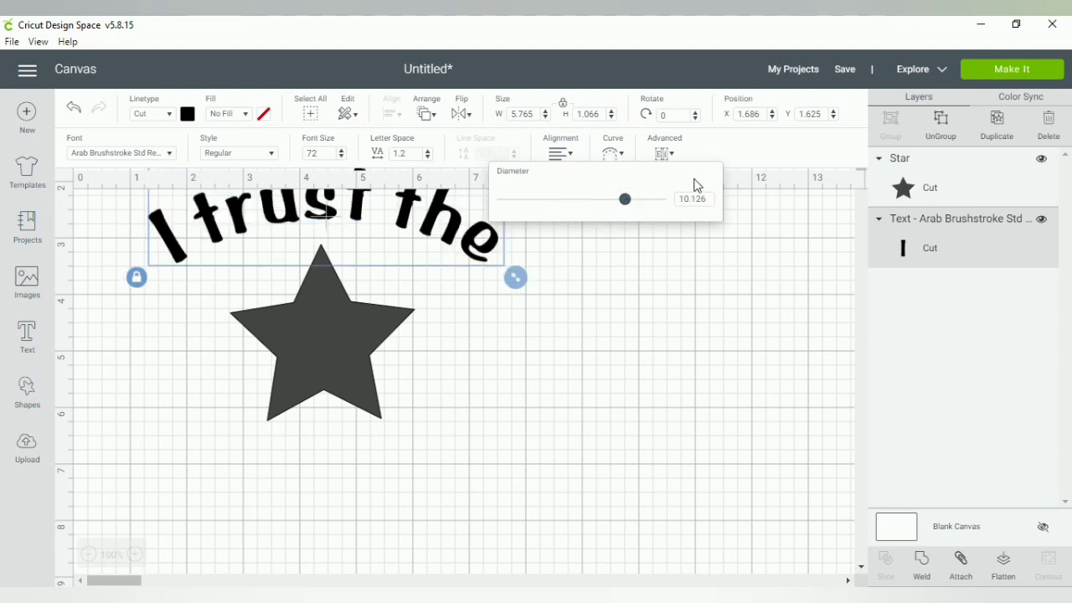
left_click(310, 141)
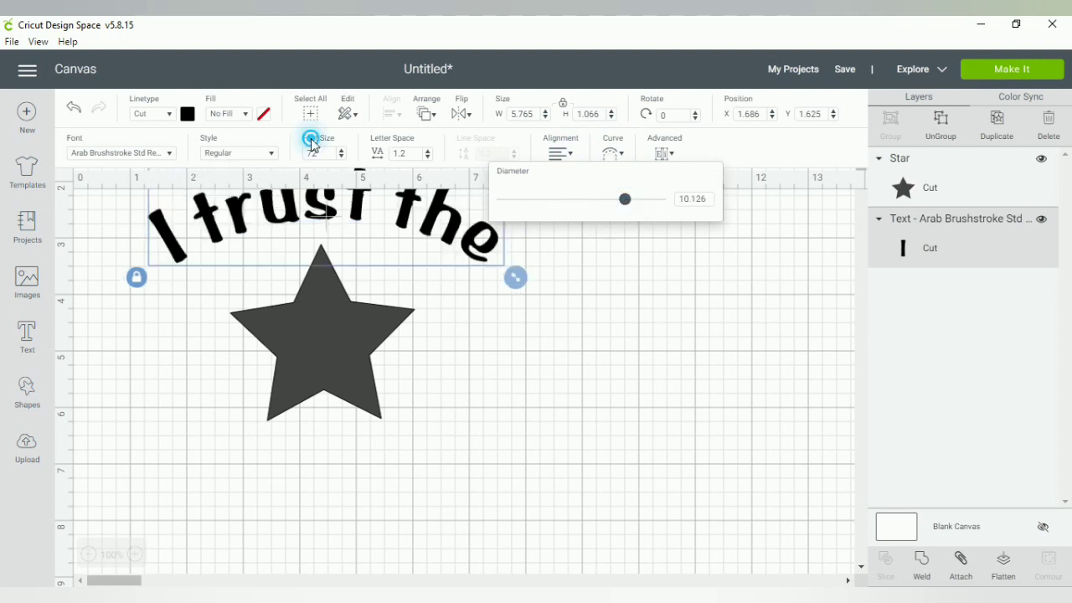
left_click(334, 317)
left_click_drag(334, 322, 327, 335)
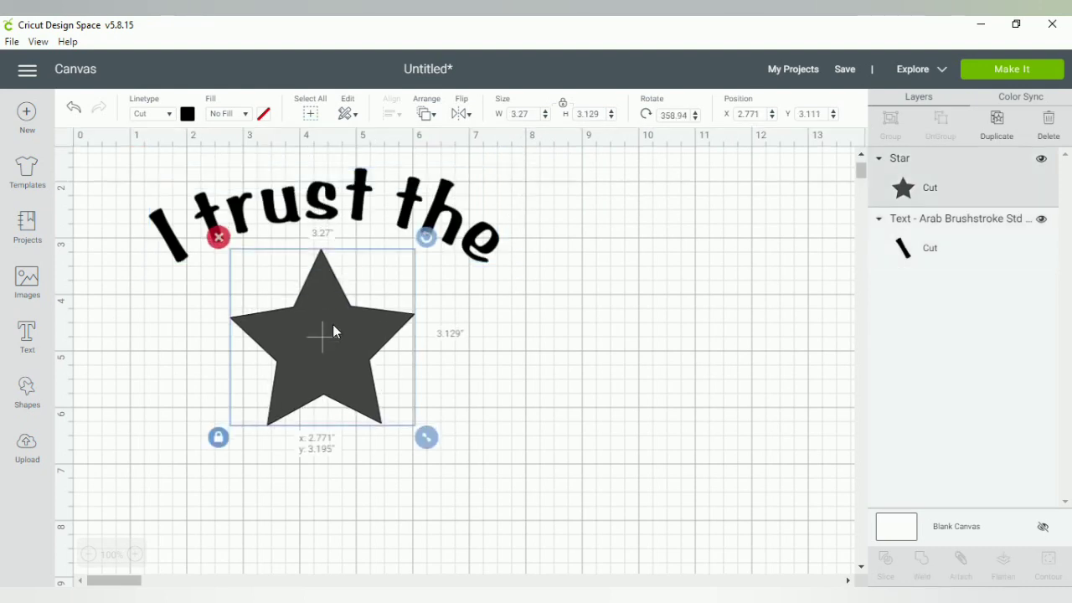
Lower the arched text just above the star and bring up the Save Project dialog
left_click(378, 223)
left_click_drag(397, 210, 405, 249)
left_click(469, 410)
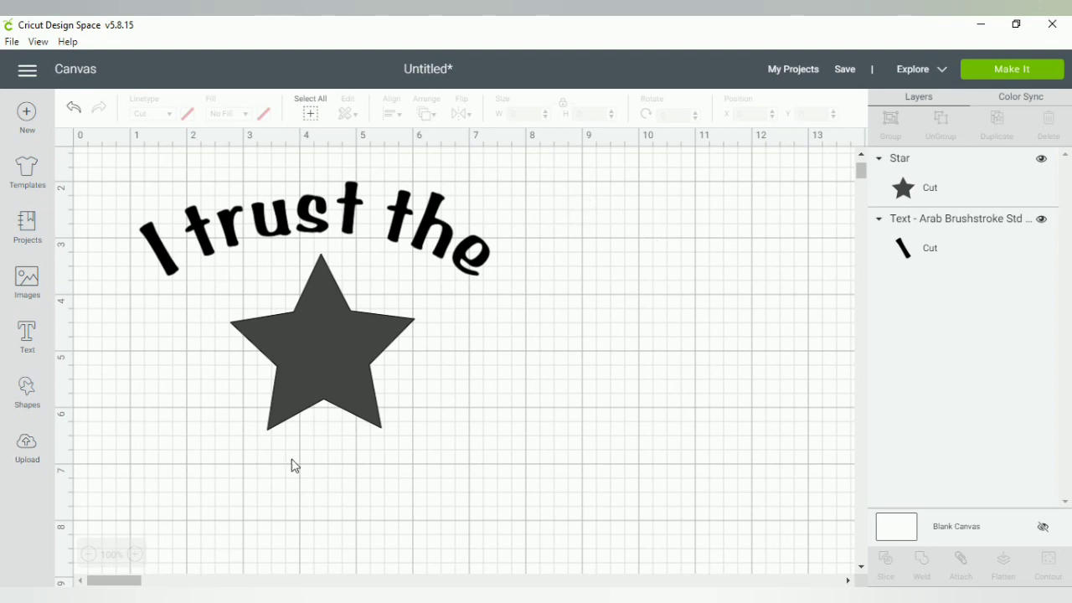
left_click(845, 68)
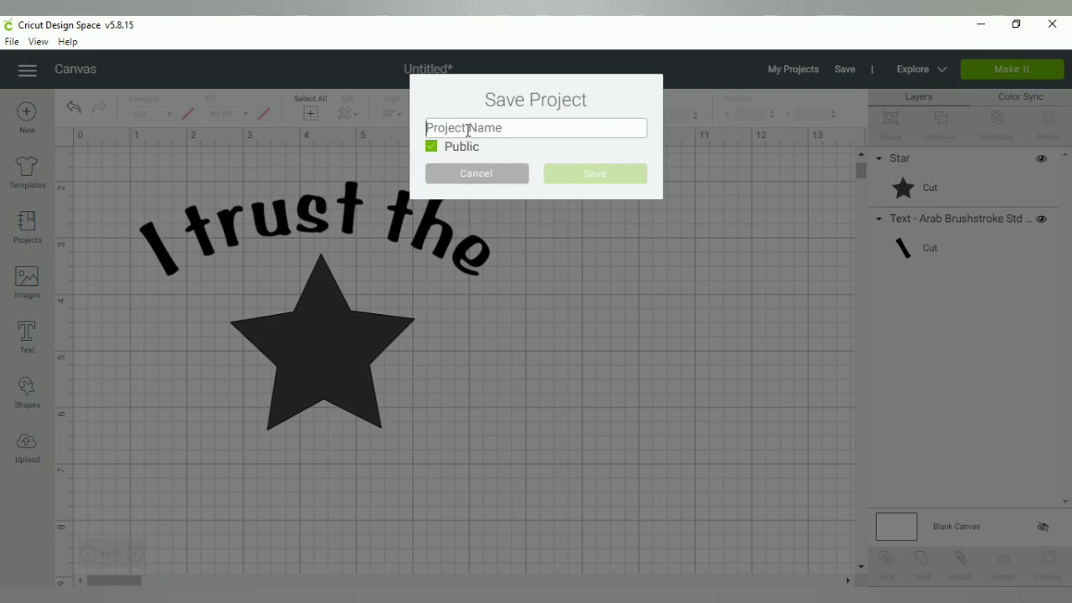
Save the arched-text-and-star design as private project 'test image'
type("test ")
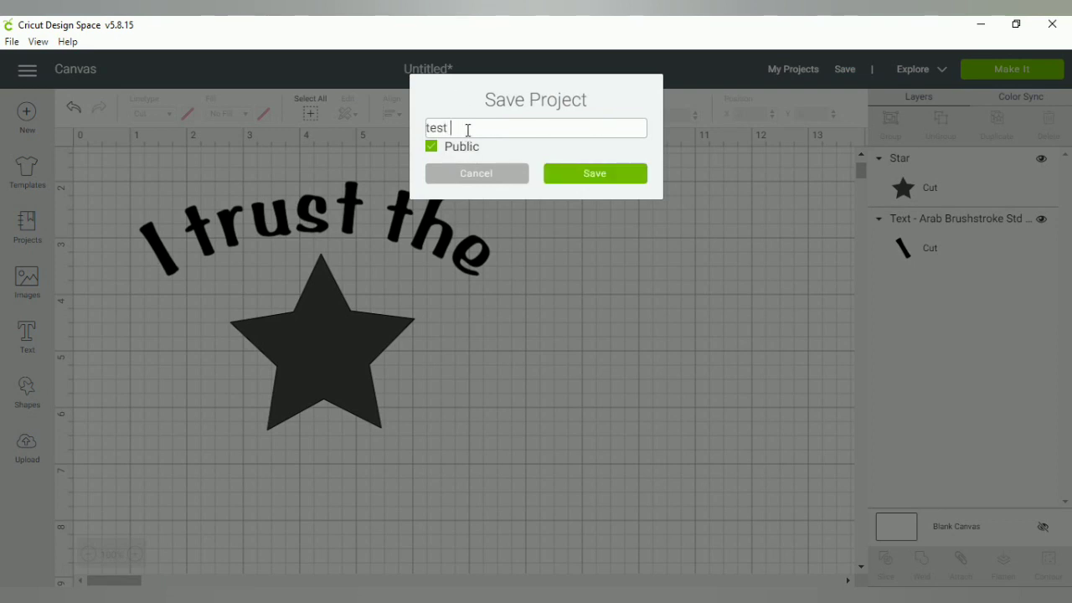
type("image")
left_click(434, 150)
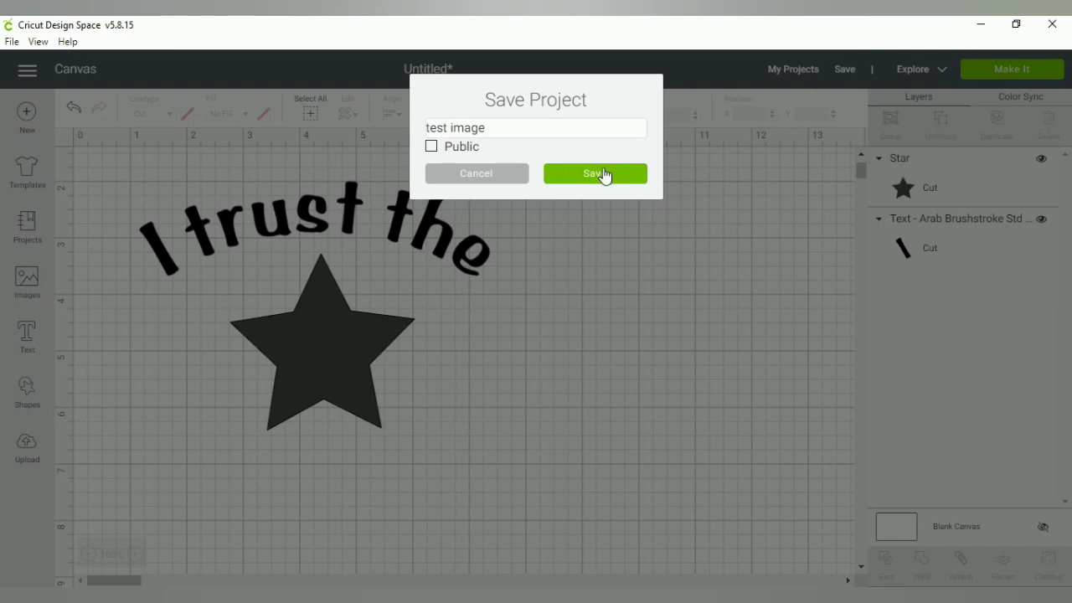
left_click(603, 173)
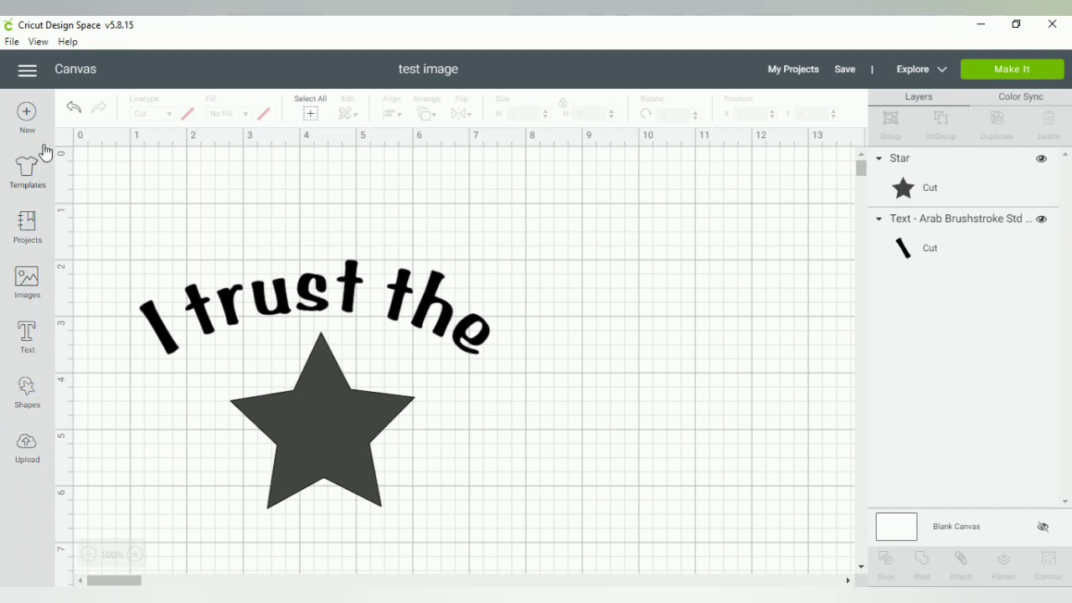
Open a blank untitled canvas with New after the save completes
left_click(28, 116)
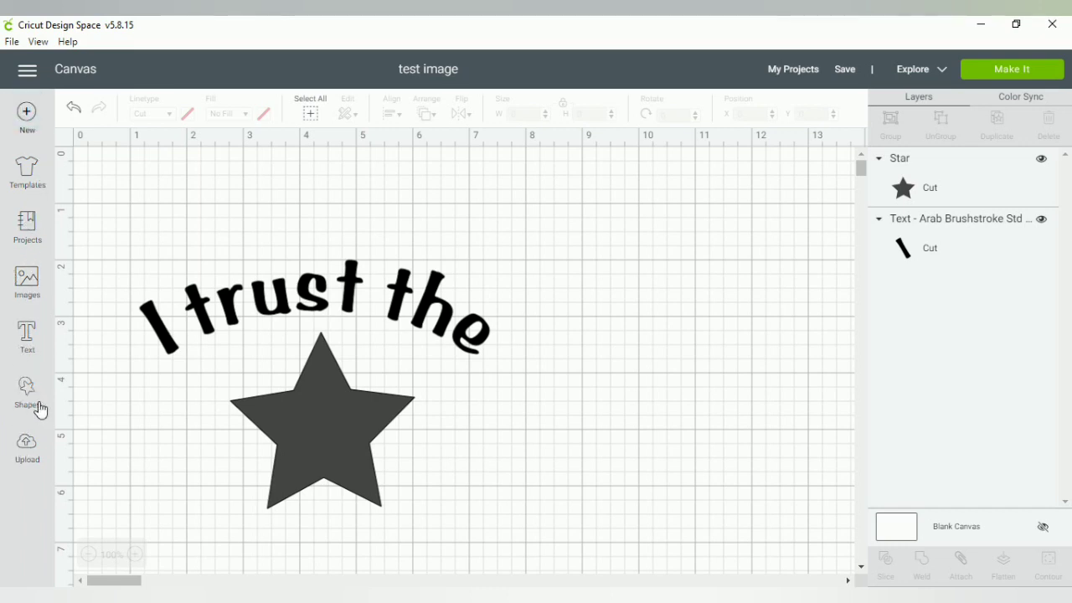